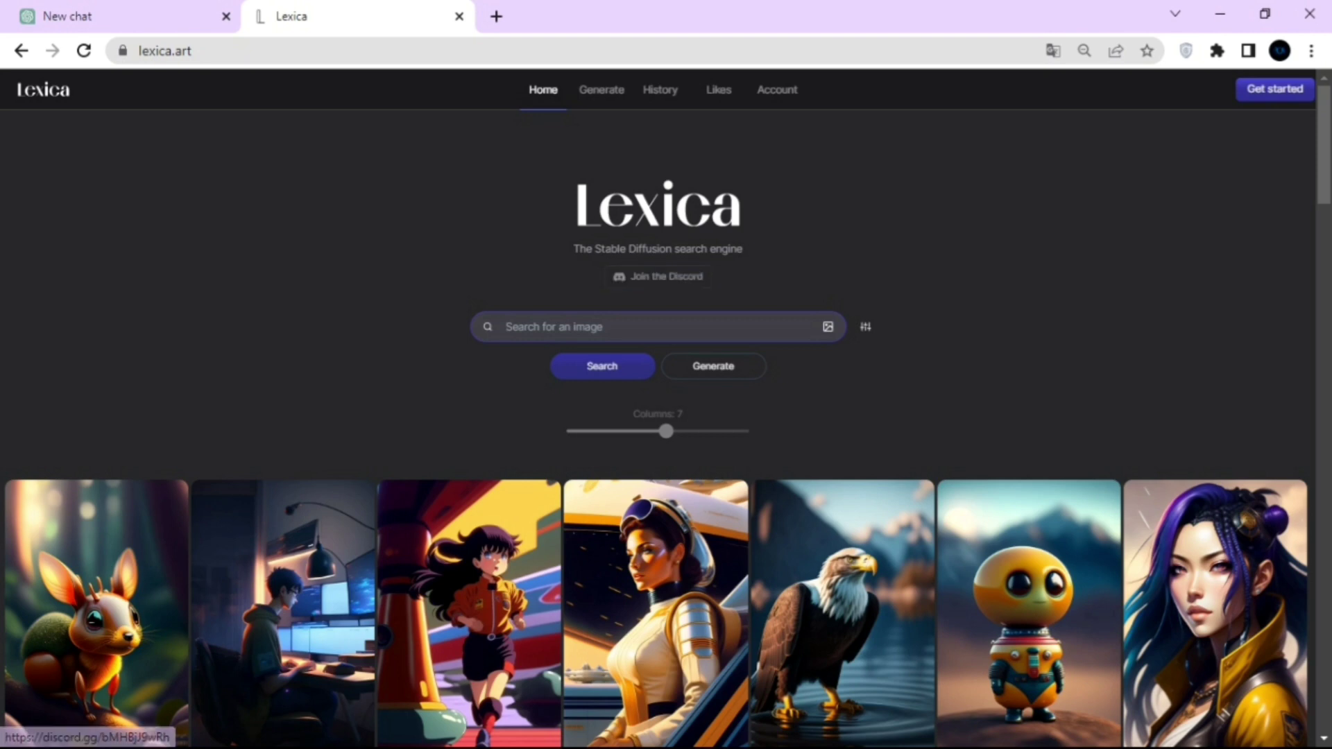
- Look through the home page gallery and read the full prompt of the "A cute ant in the dreamy forest" image
left_click(506, 327)
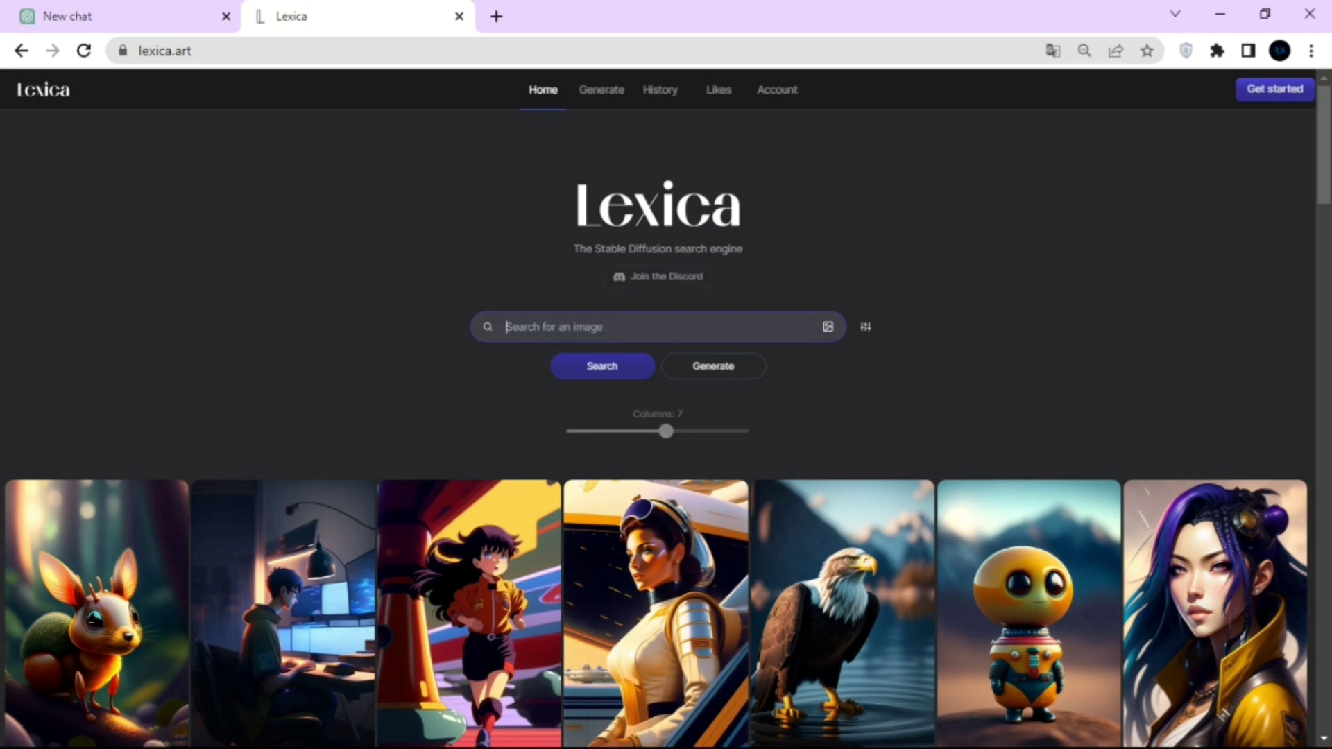
scroll(656, 450, "down", 5)
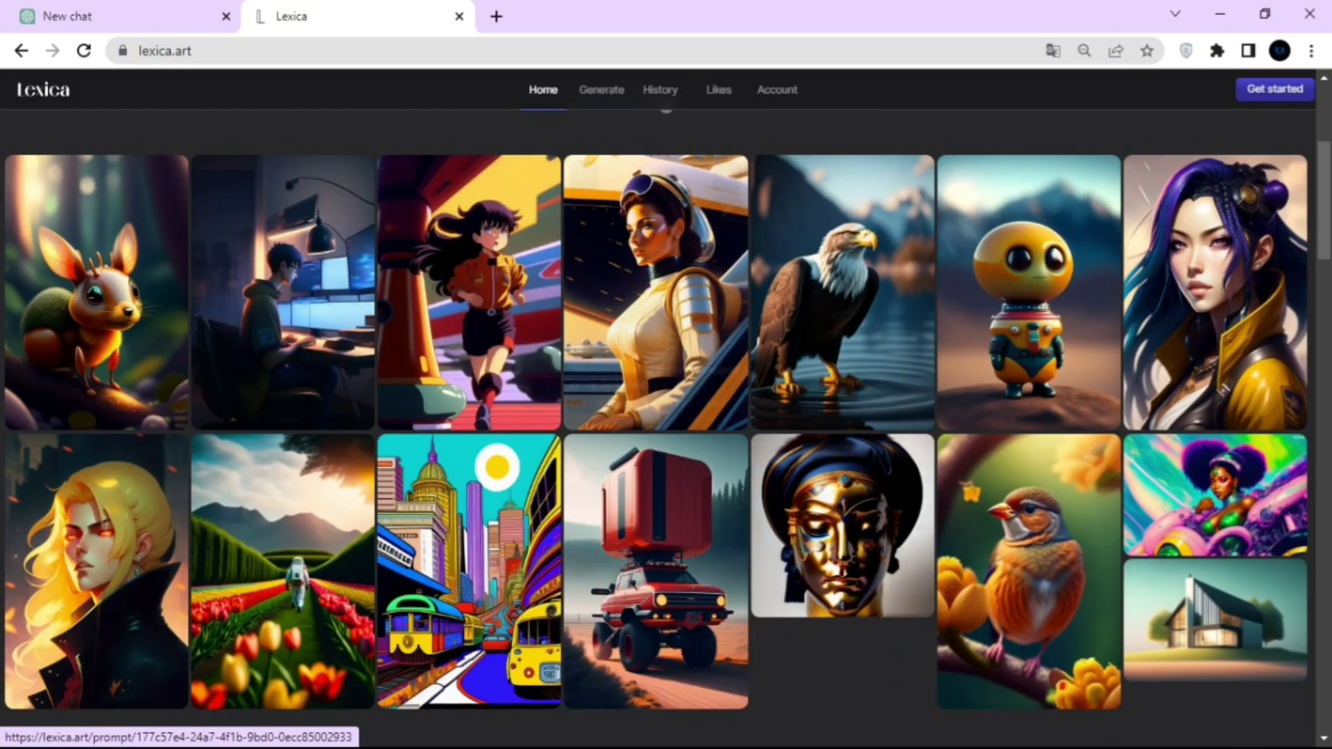
left_click(97, 291)
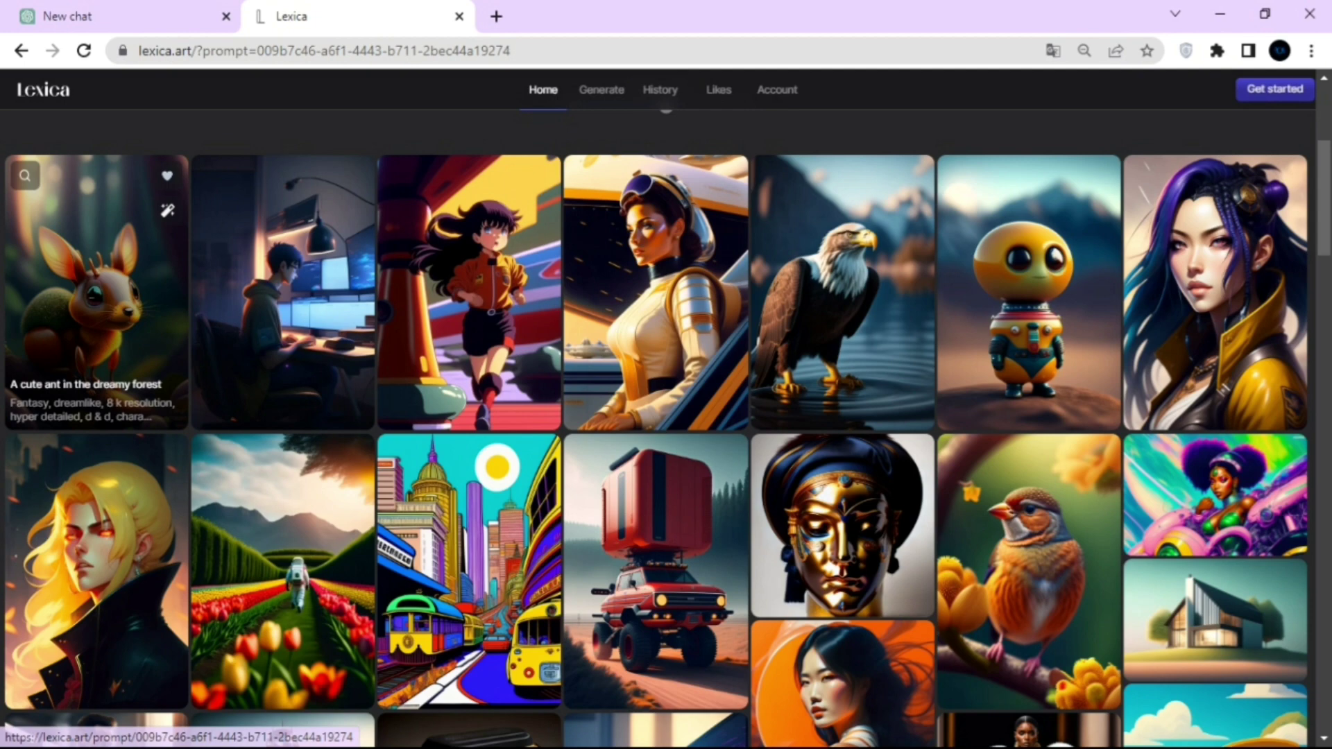
left_click_drag(321, 128, 355, 233)
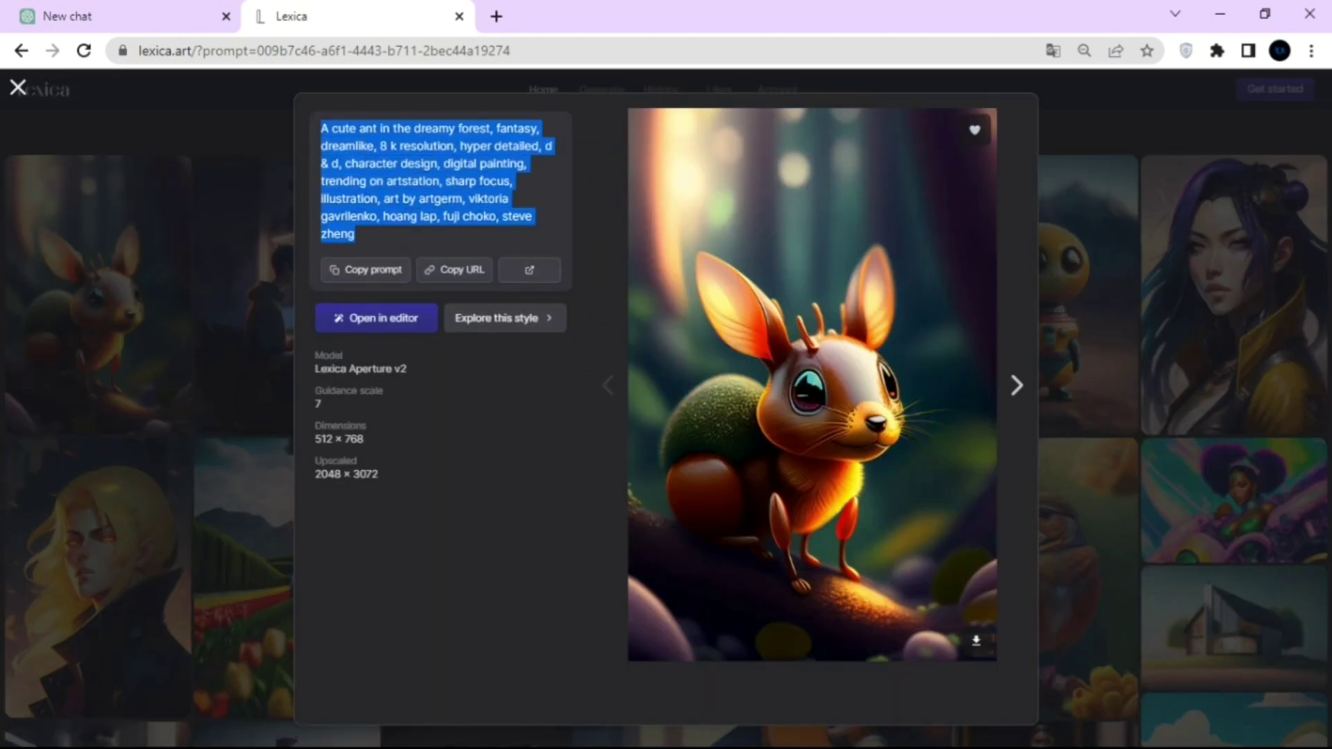
left_click(18, 87)
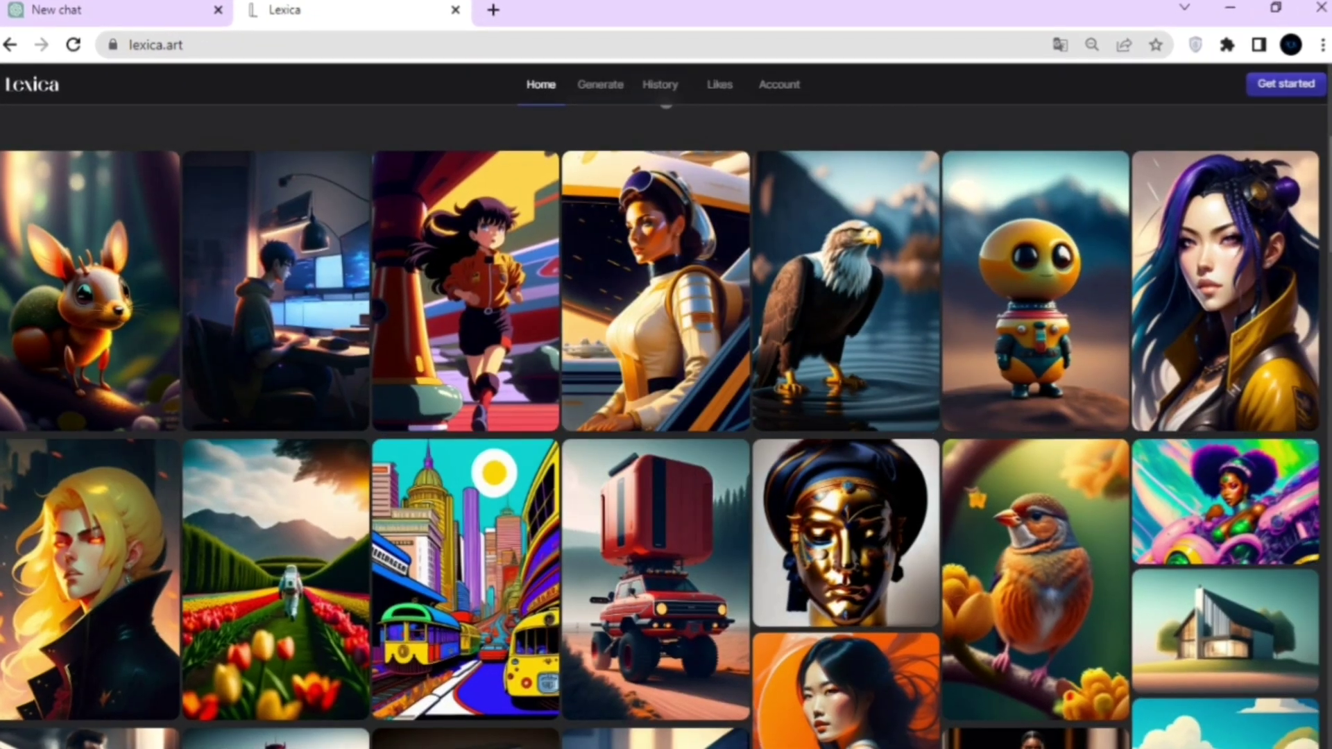
scroll(665, 416, "up", 4)
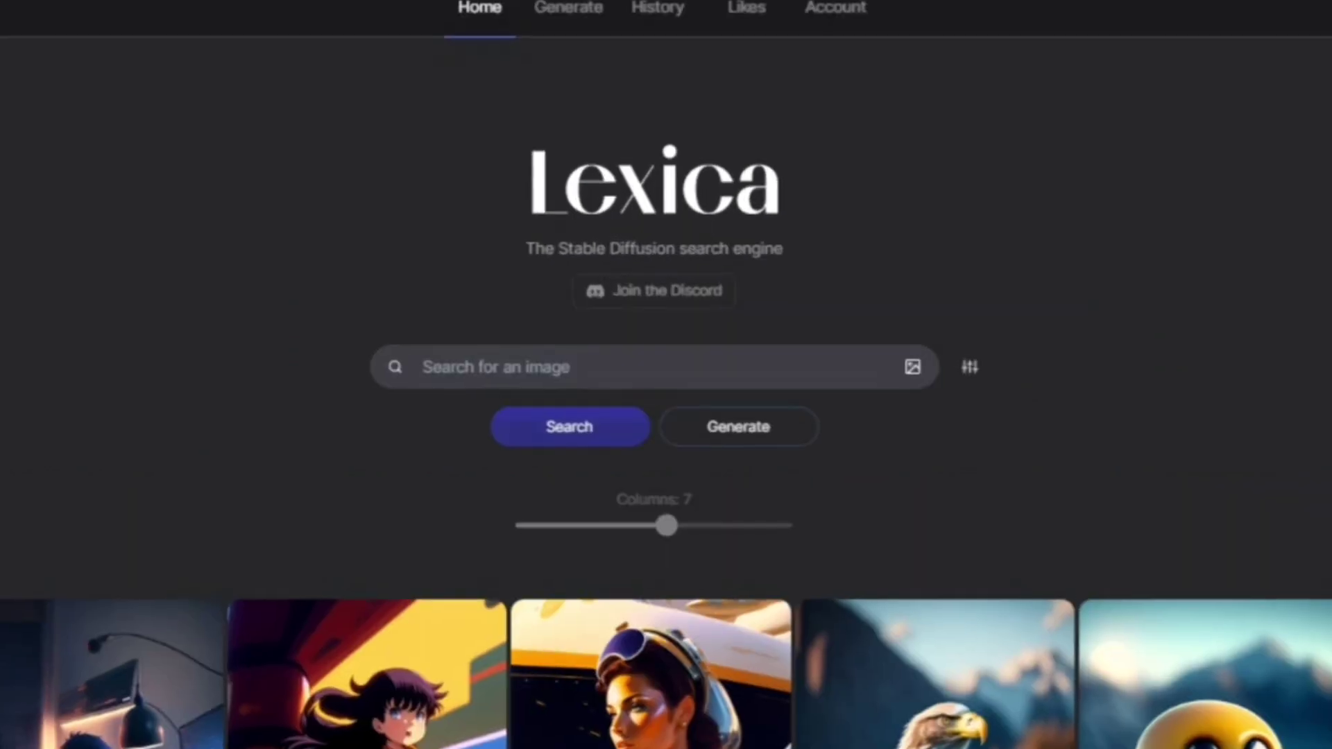
- Open the image generator page, and review the membership plans and the FAQ answer about how the plan limit works
left_click(741, 428)
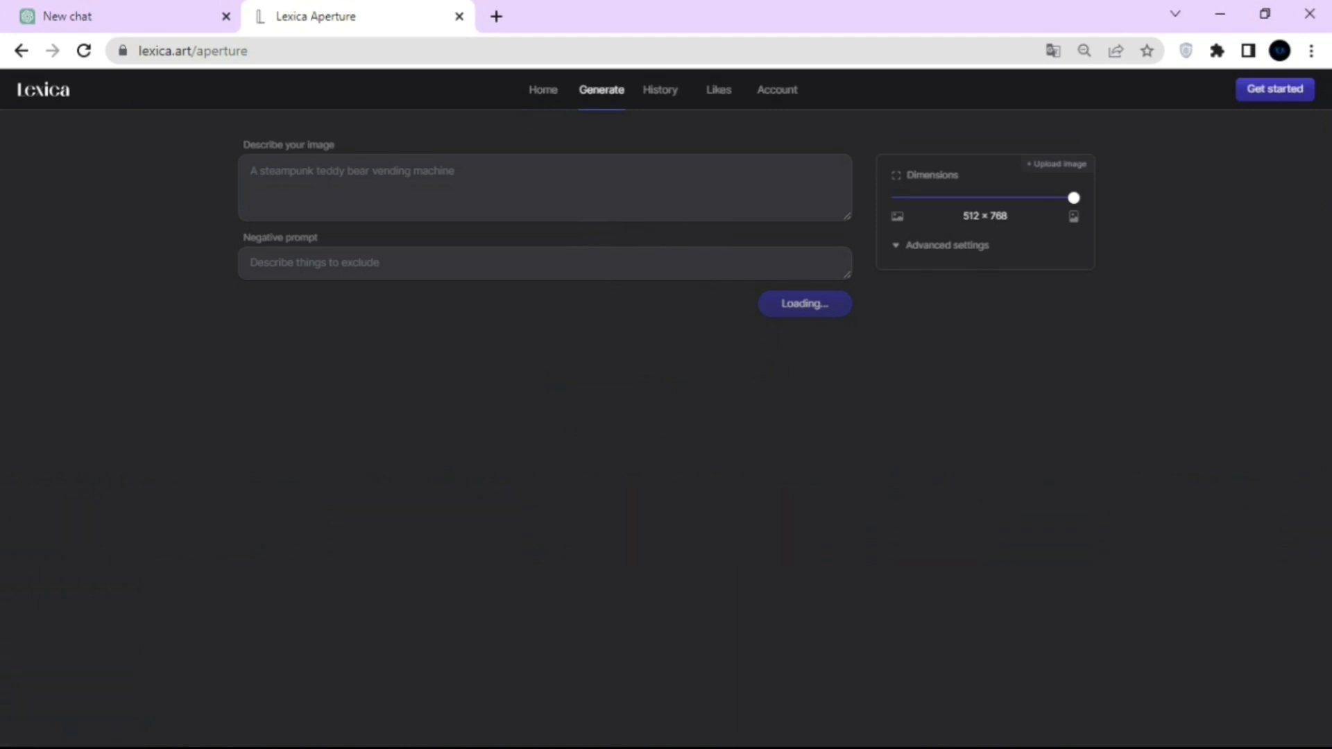
left_click(777, 90)
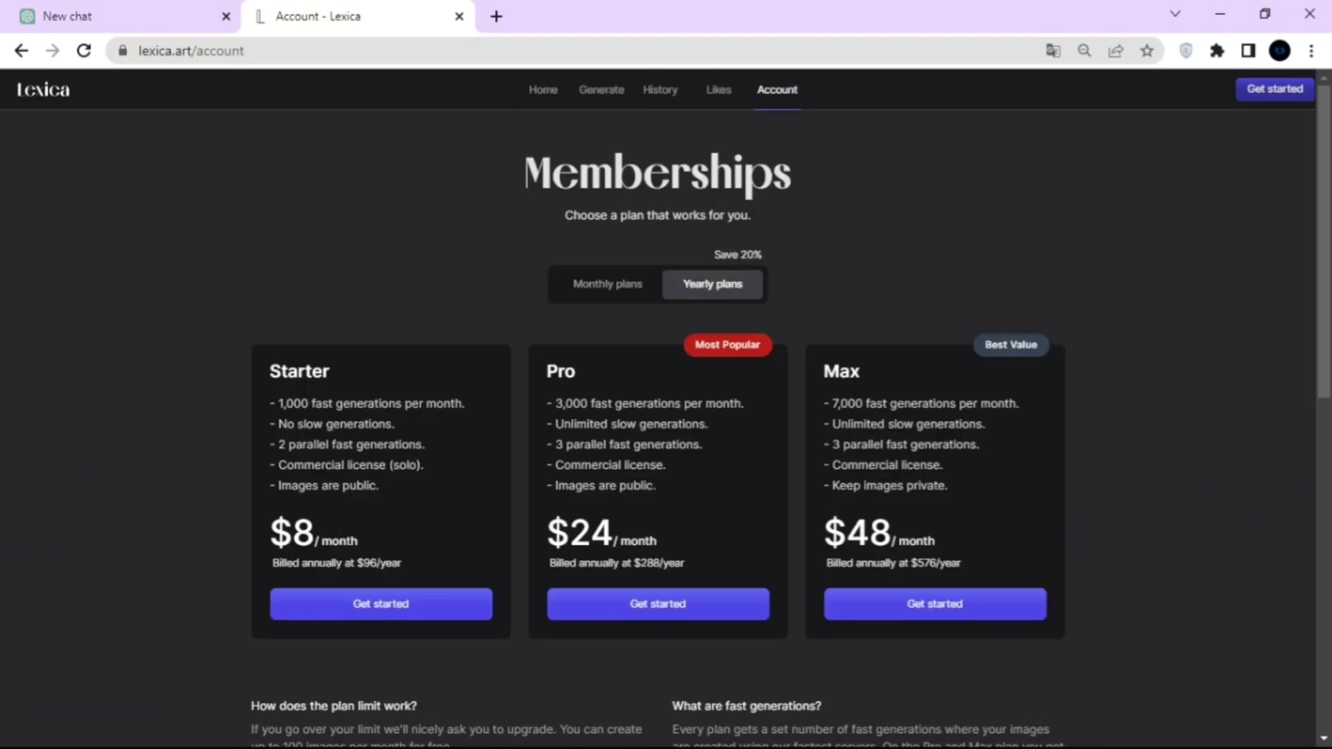
scroll(666, 416, "down", 5)
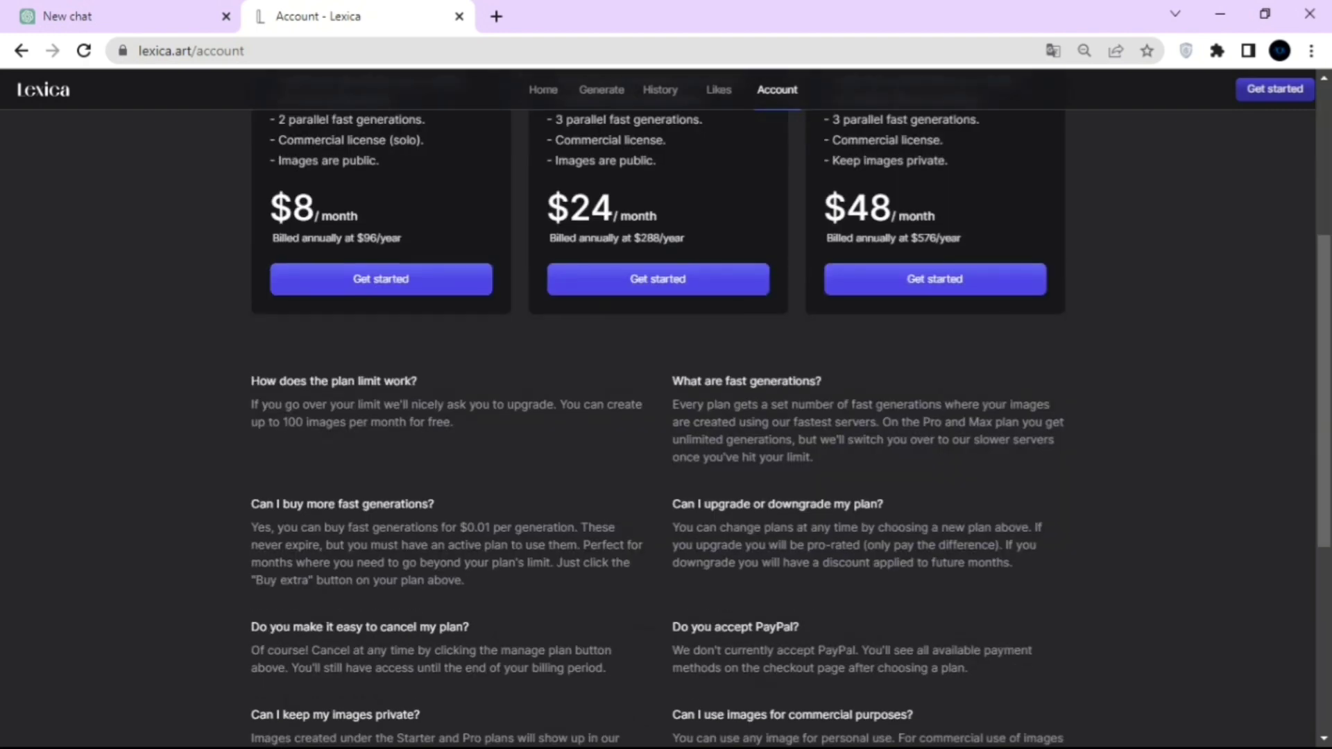
scroll(666, 416, "down", 5)
scroll(666, 416, "up", 5)
left_click_drag(254, 405, 454, 423)
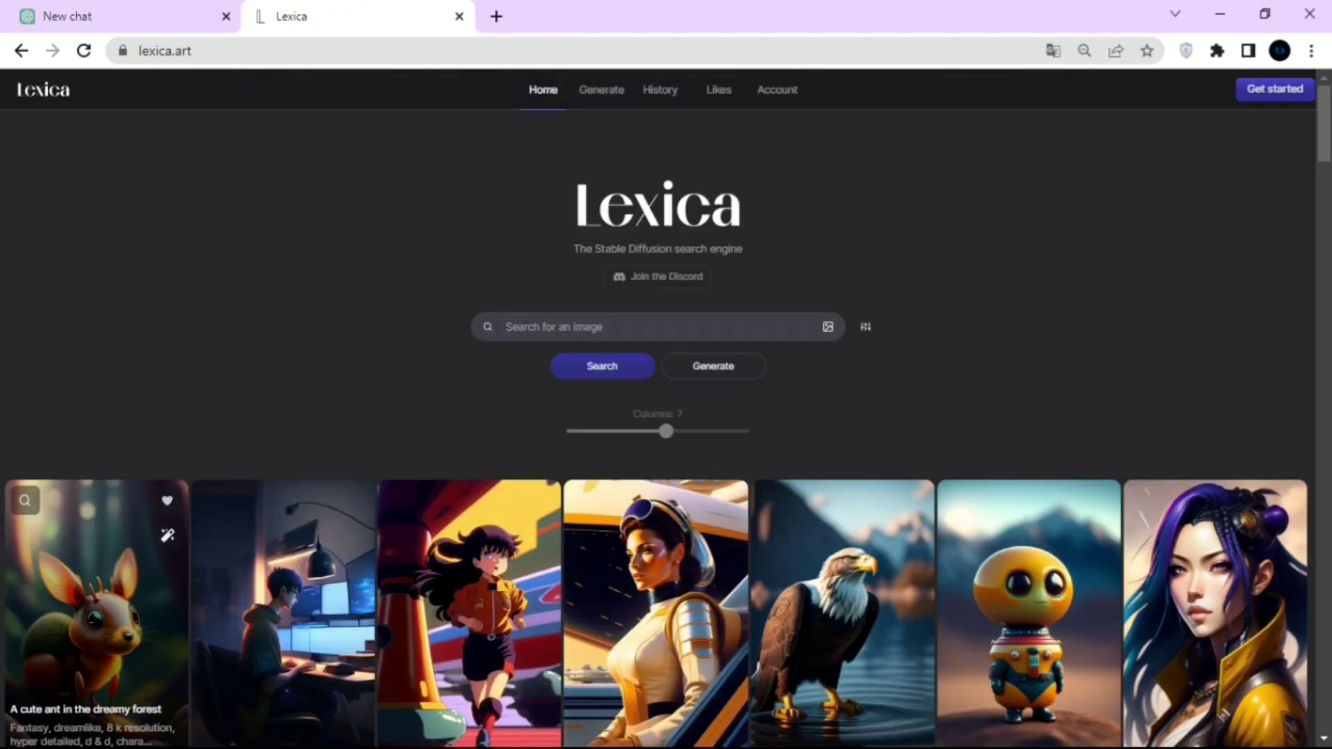
- Browse the home page gallery and open the colourful eagle image to view its prompt
scroll(469, 555, "down", 4)
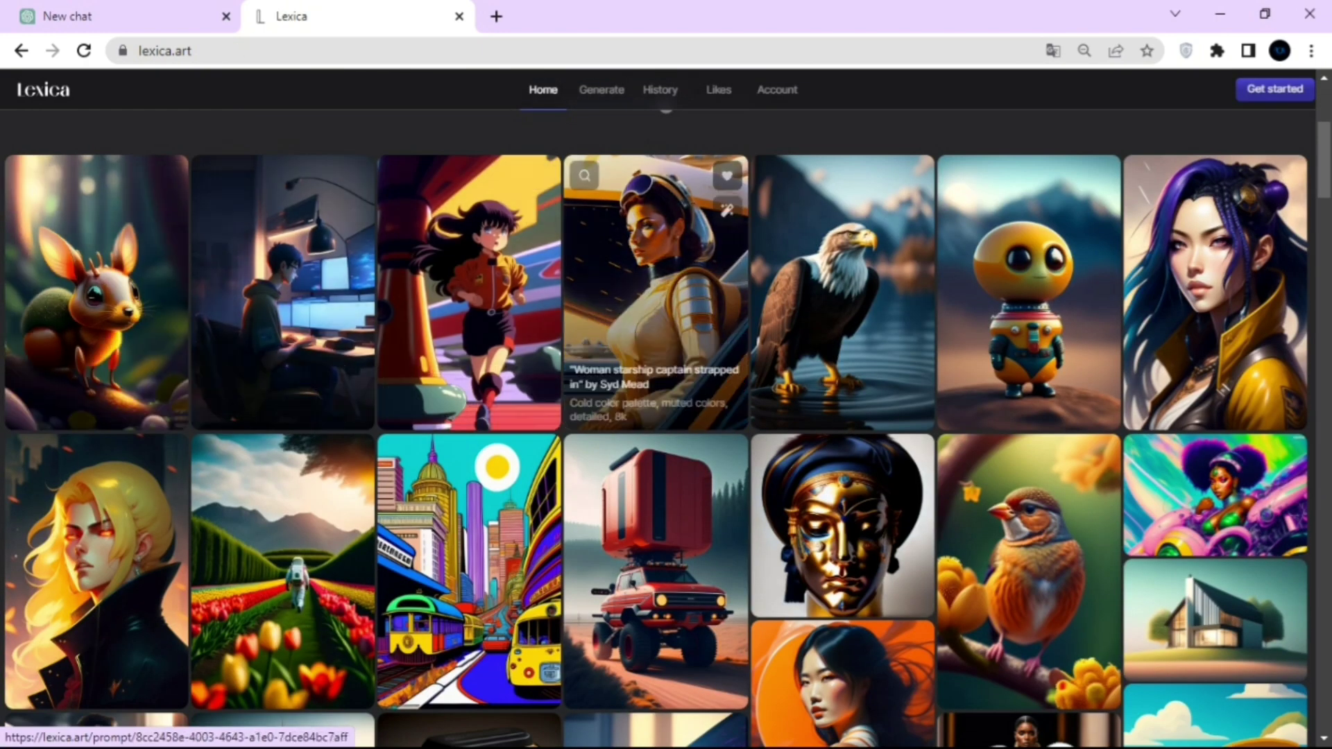
scroll(842, 312, "down", 10)
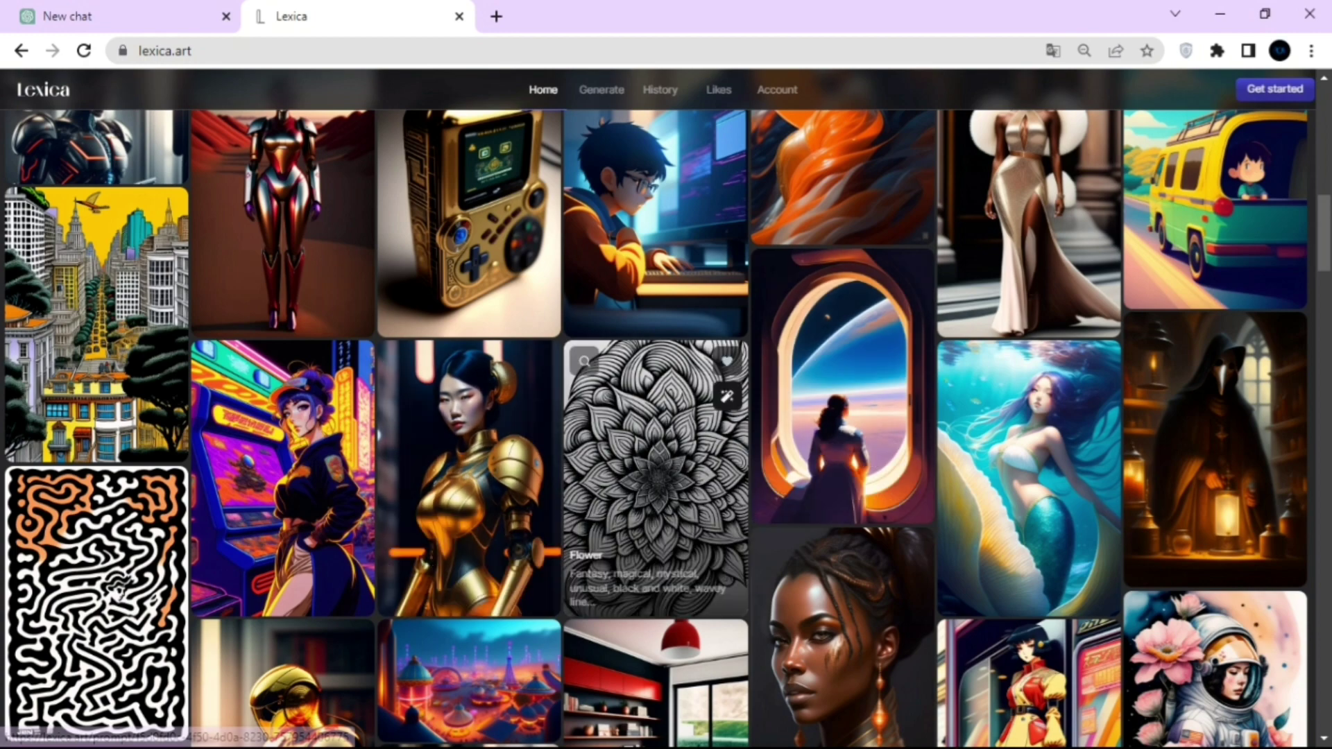
scroll(656, 479, "up", 5)
scroll(655, 479, "down", 9)
scroll(655, 416, "down", 9)
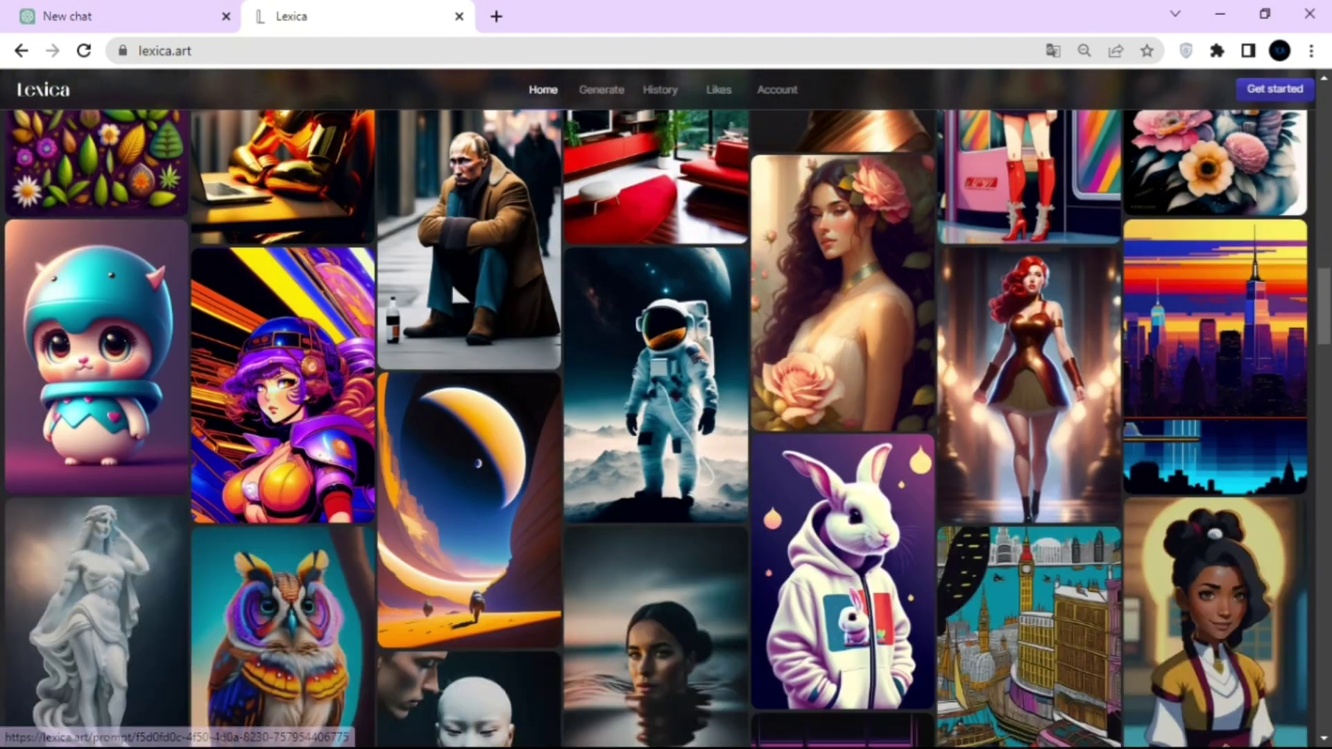
left_click(656, 333)
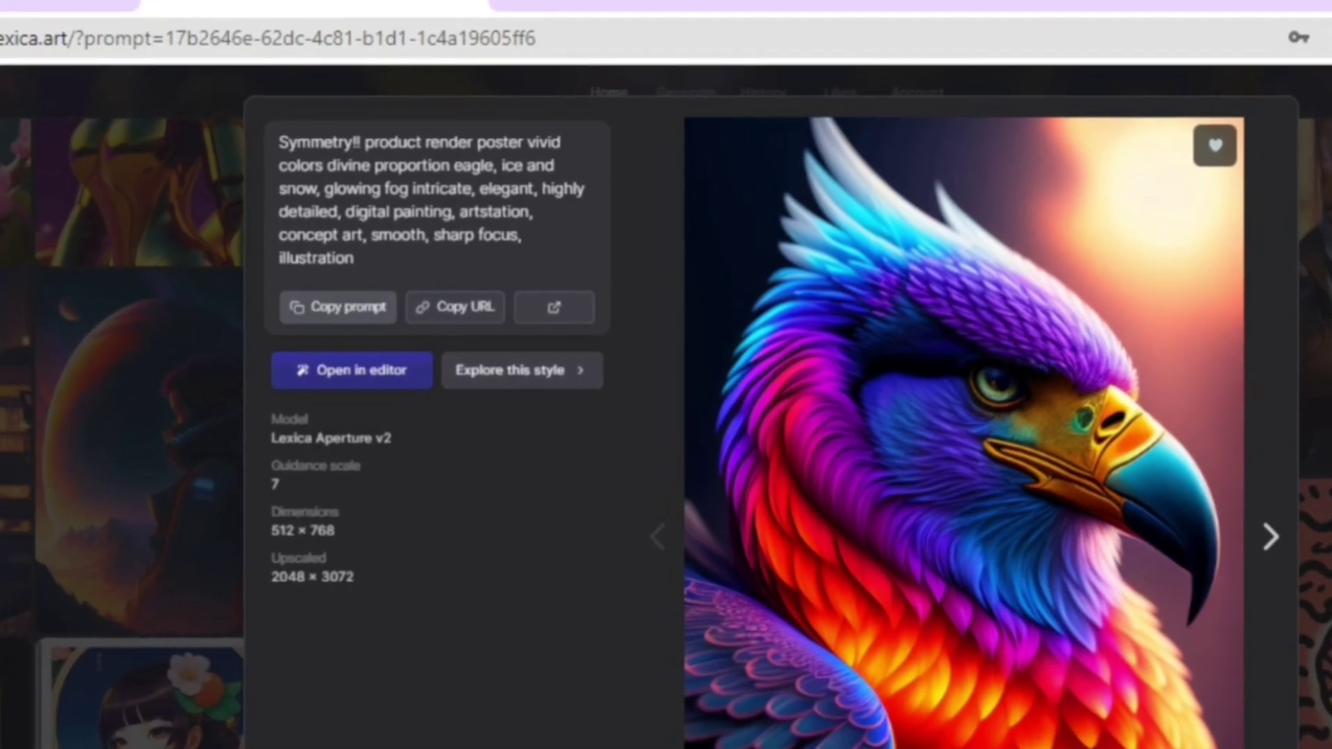
- Generate images from the "symmetry!! product render poster vivid colors divine proportion eagle" prompt at 512 × 768 and view the results enlarged
left_click(364, 228)
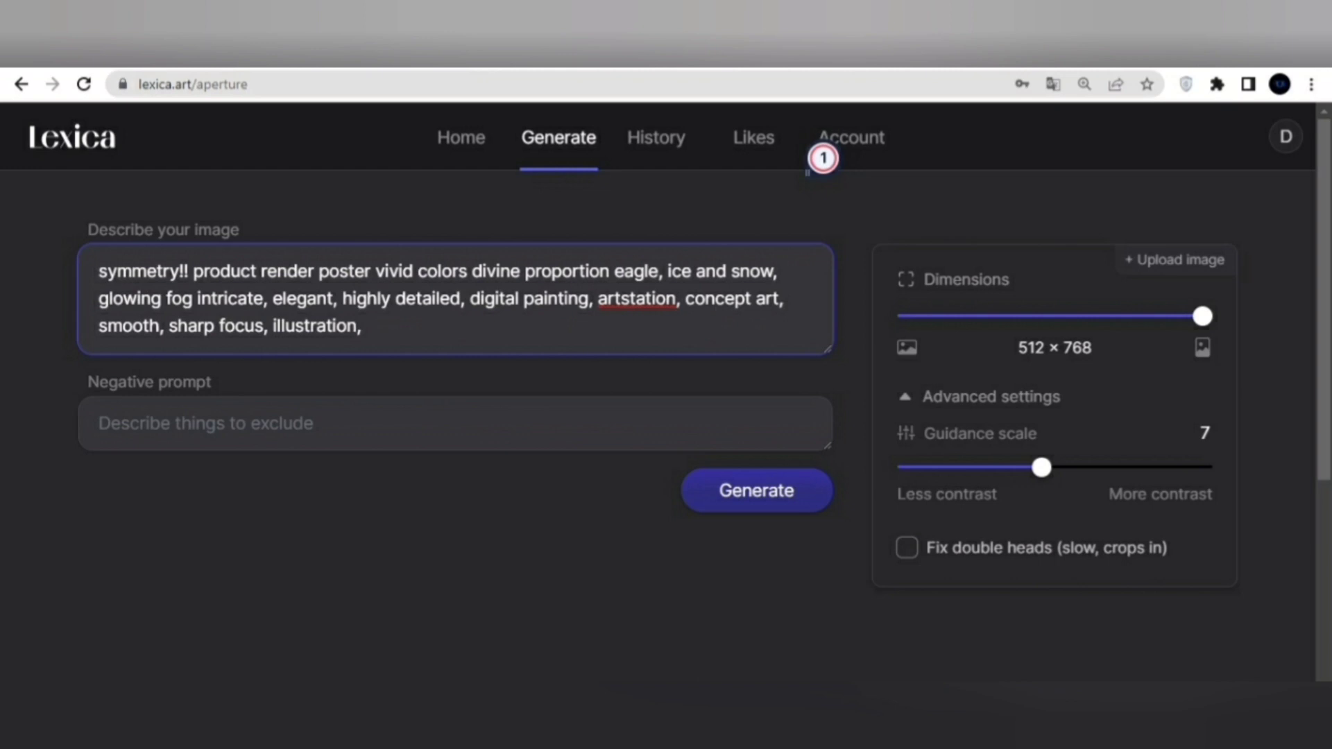
left_click(756, 490)
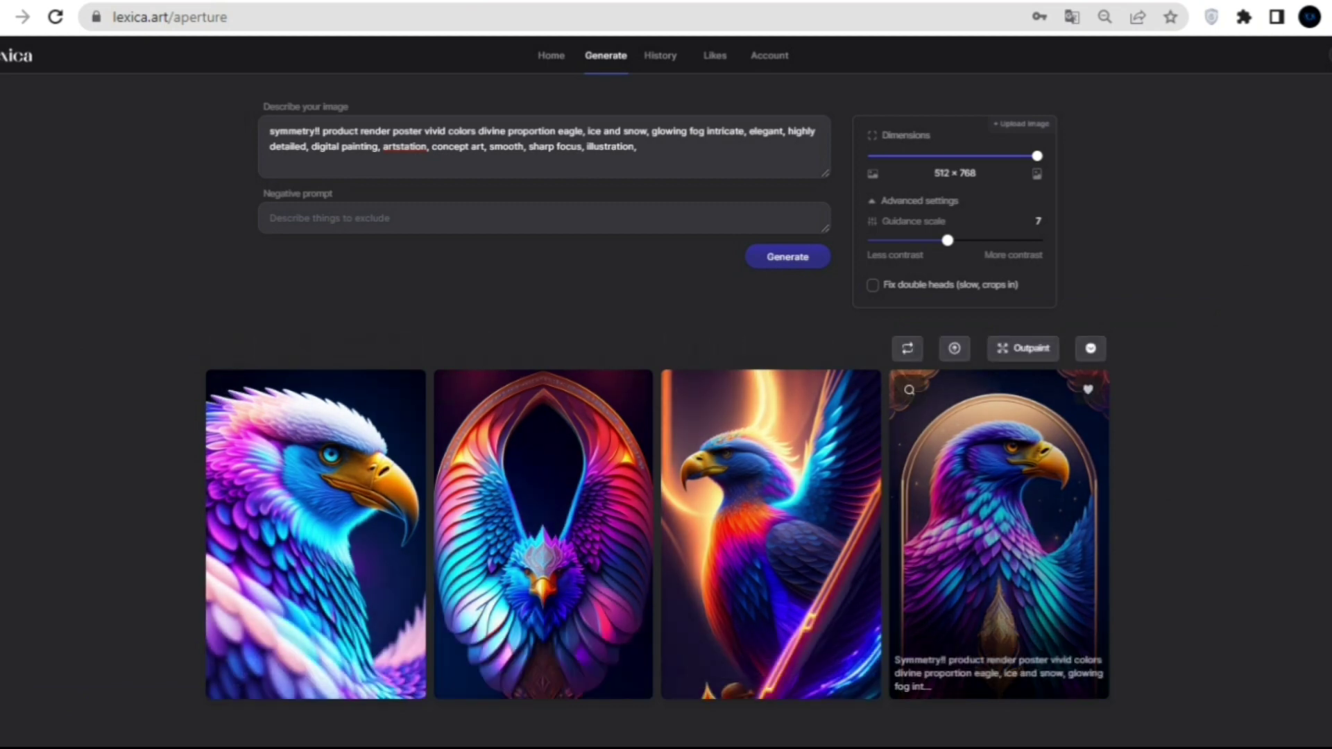
left_click(316, 534)
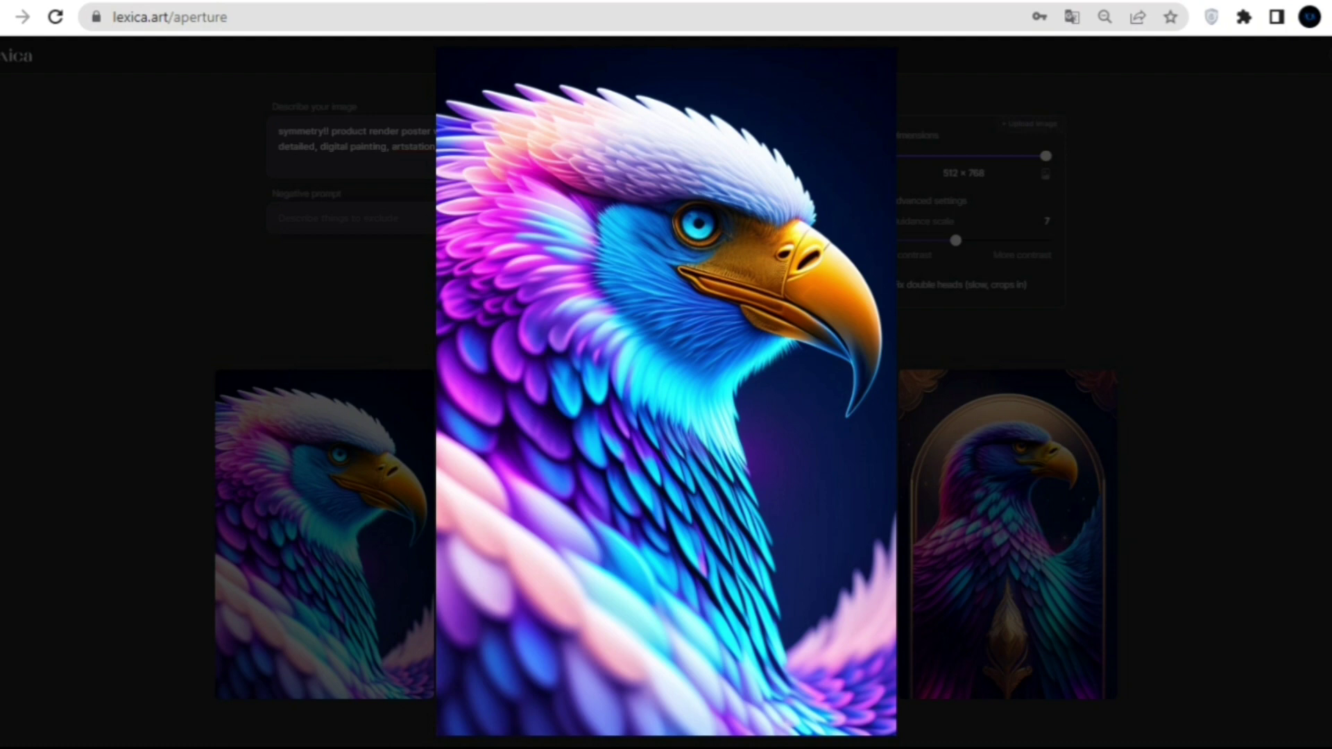
key("Right")
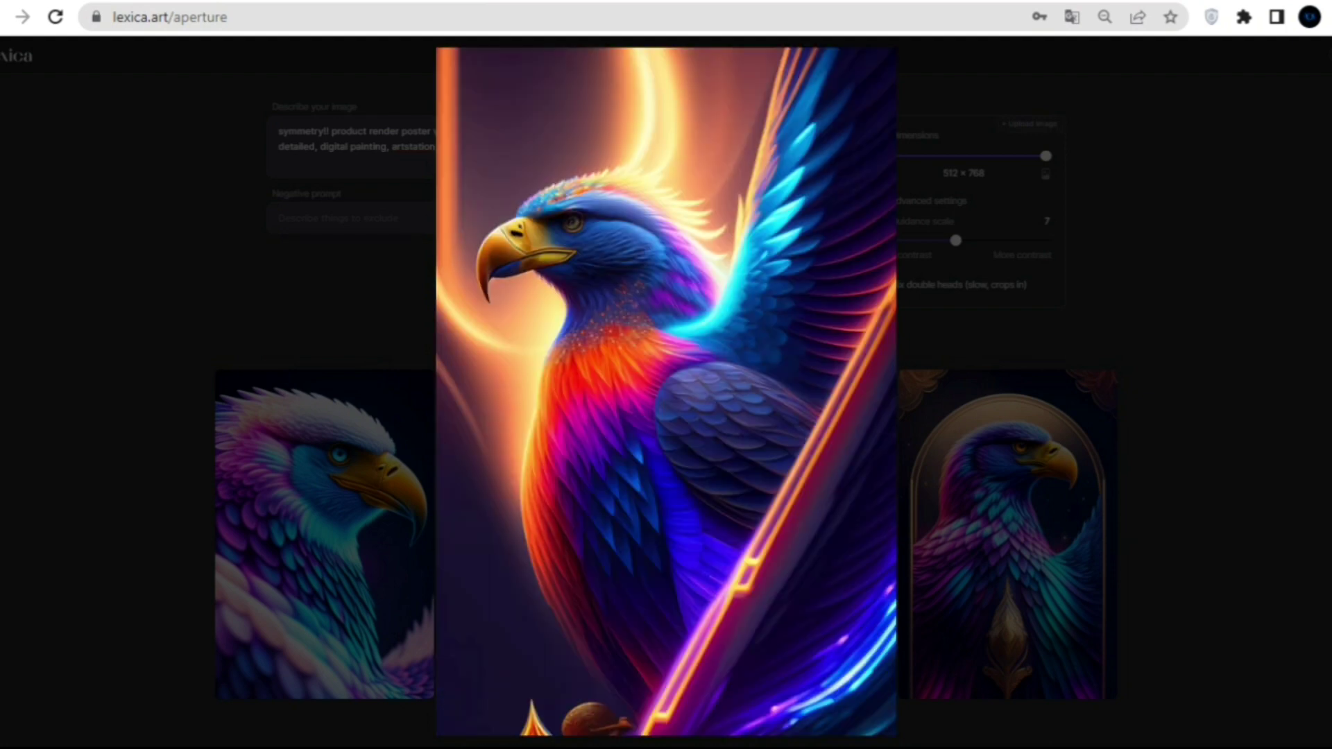
key("Escape")
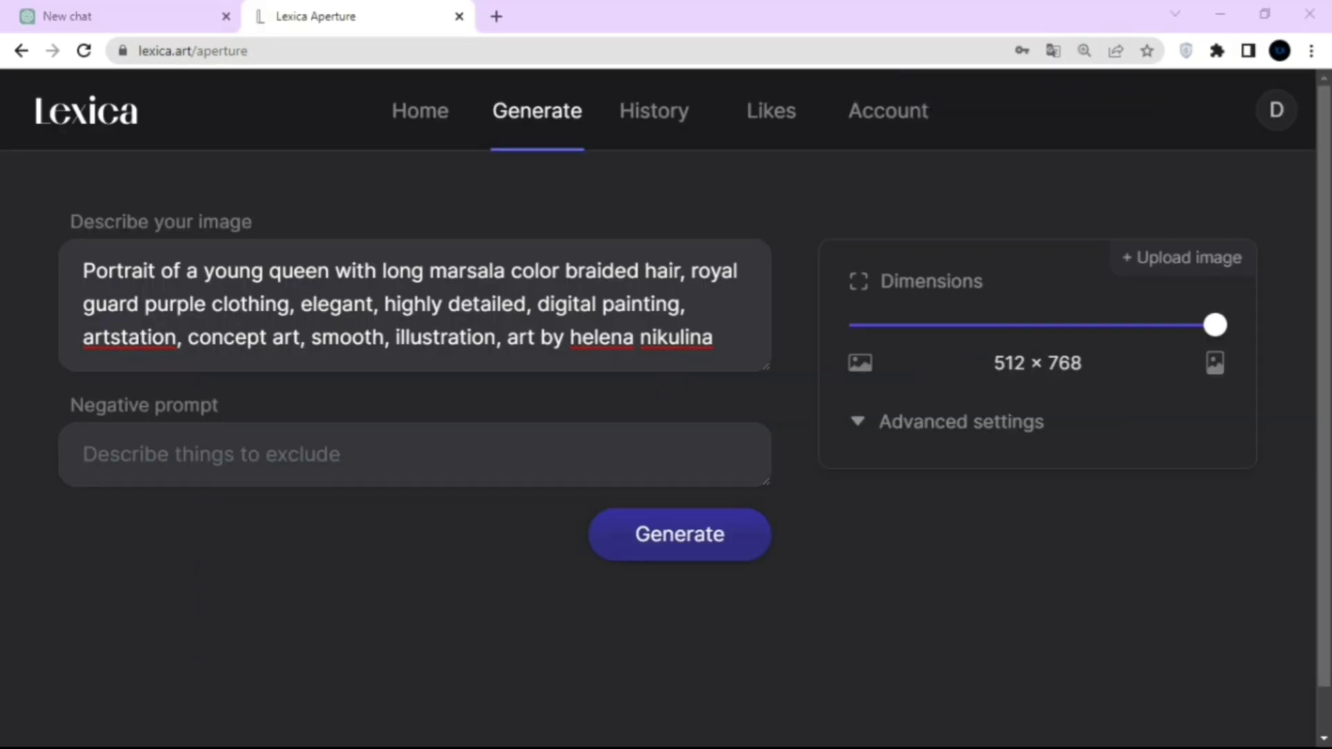
- Generate images from the "Portrait of a young queen with long marsala color braided hair" prompt at 512 × 768
triple_click(194, 272)
left_click(215, 270)
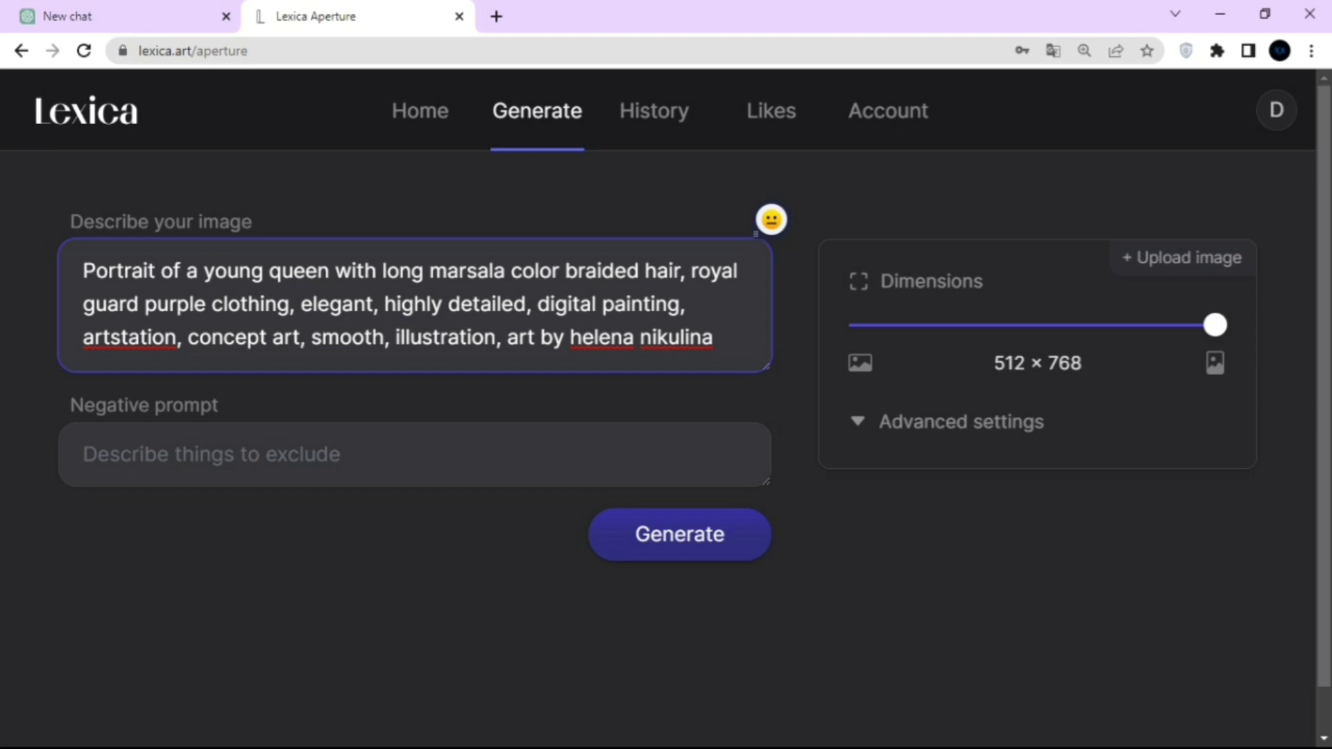
key("ctrl+minus")
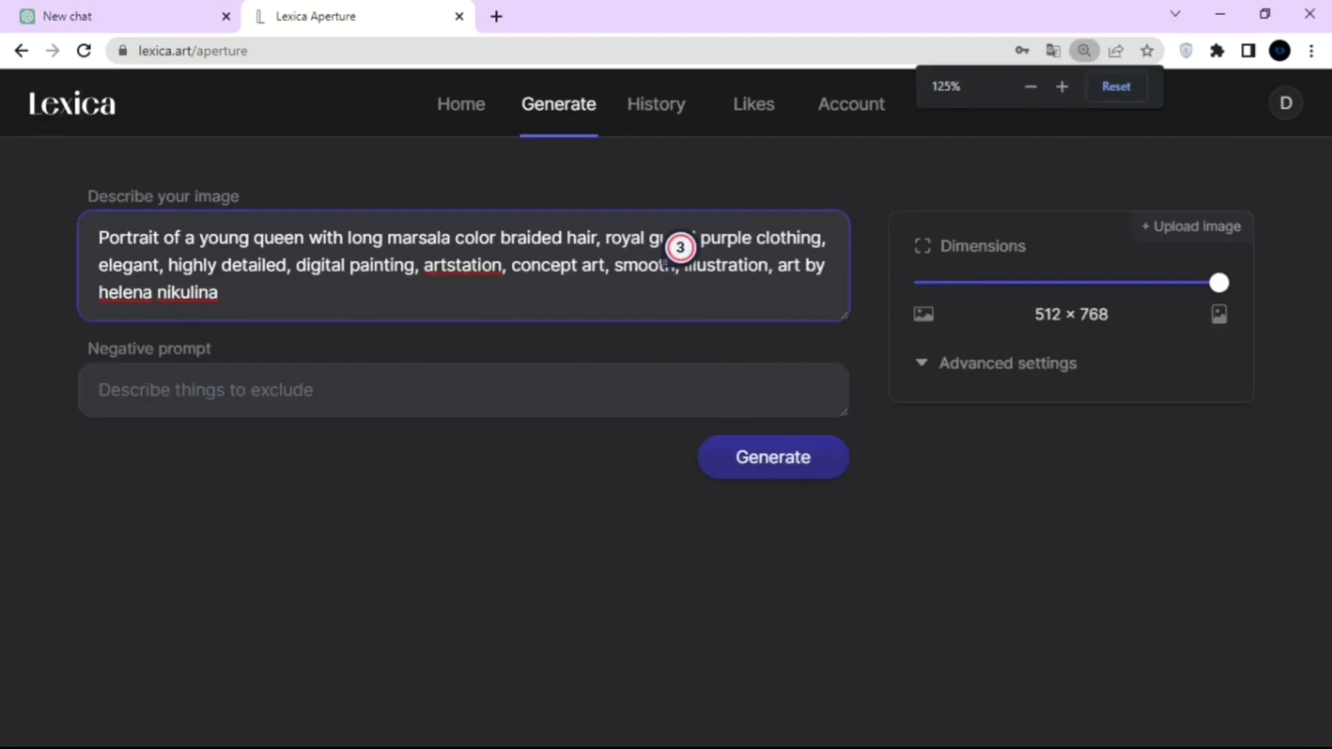
key("ctrl+minus")
key("ctrl+minus")
key("ctrl+minus")
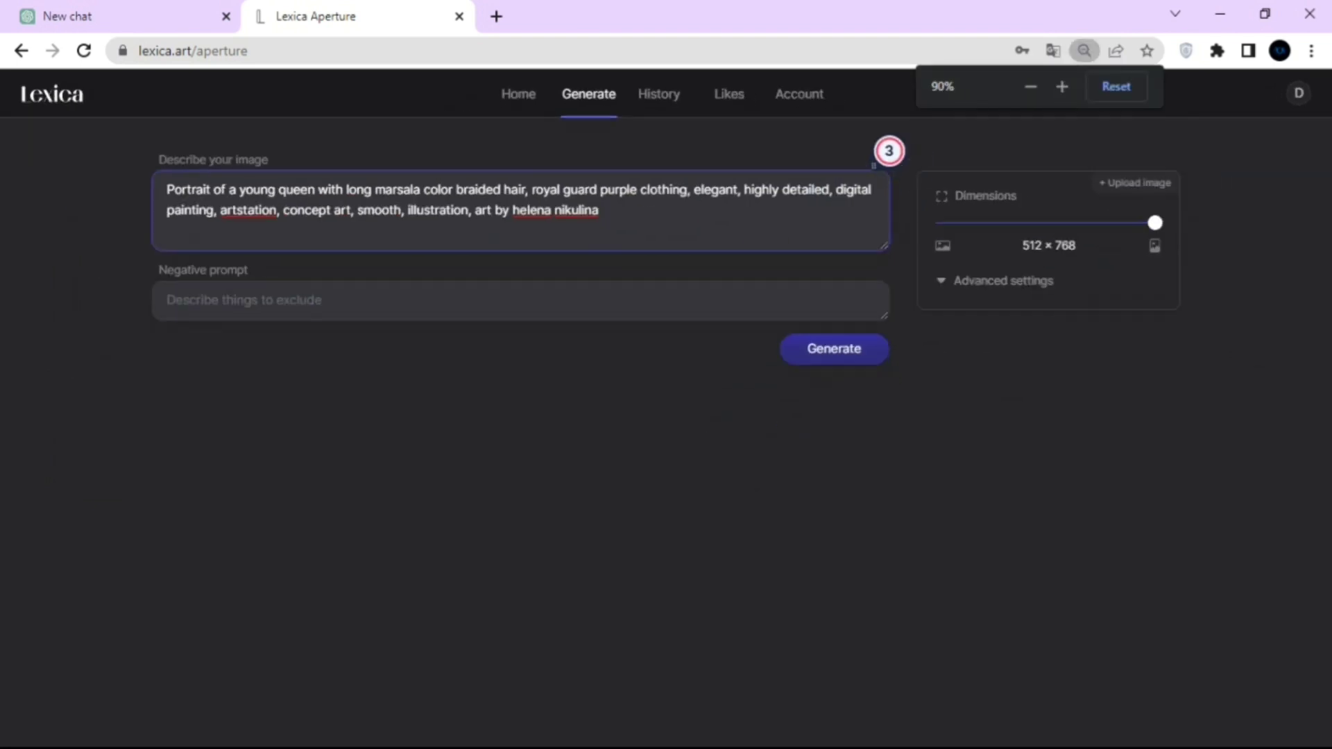
key("Return")
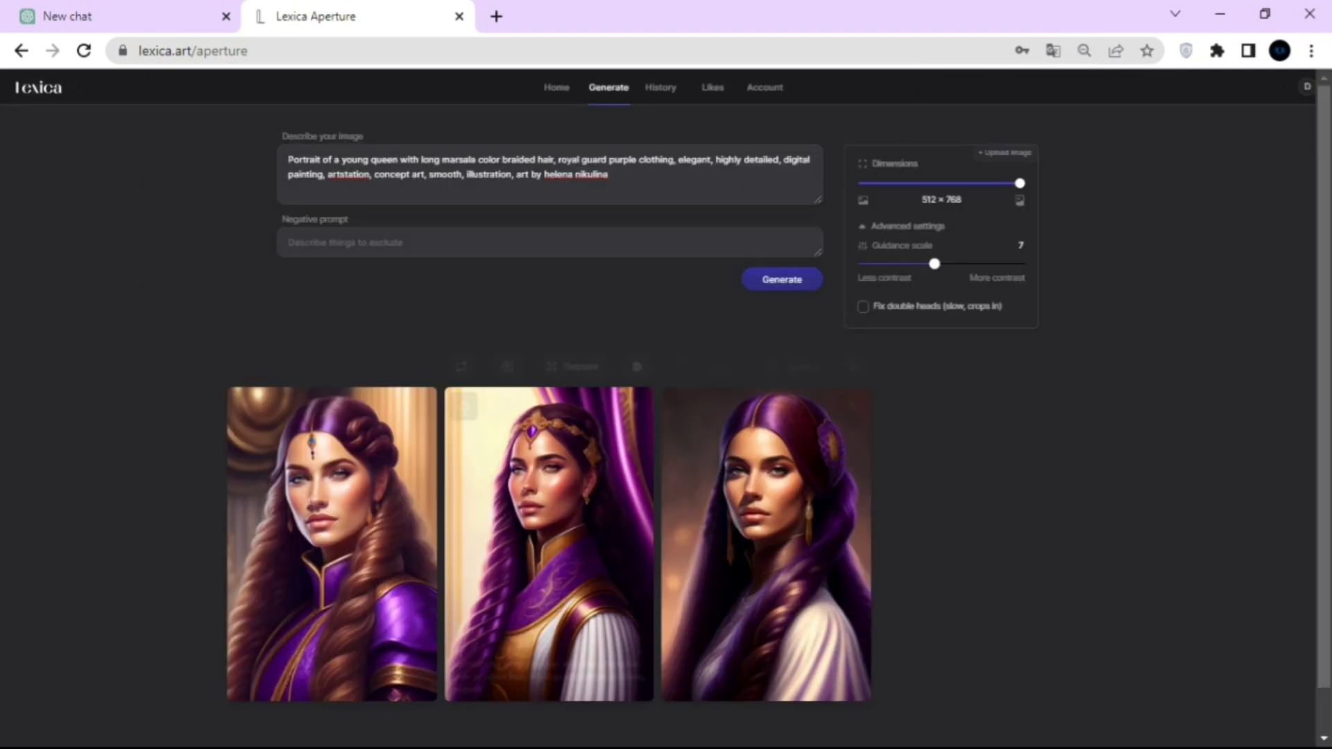
- Examine the generated queen portraits one by one at enlarged size
left_click(332, 544)
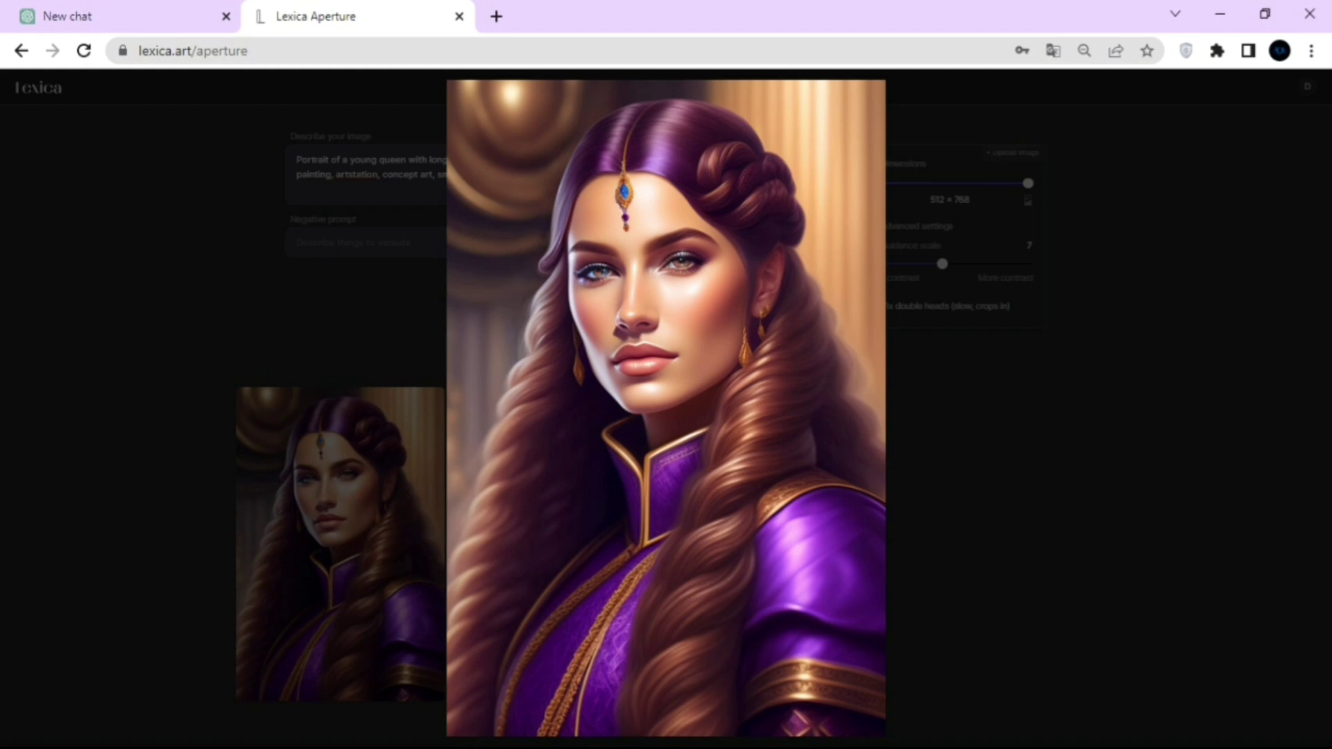
left_click(766, 544)
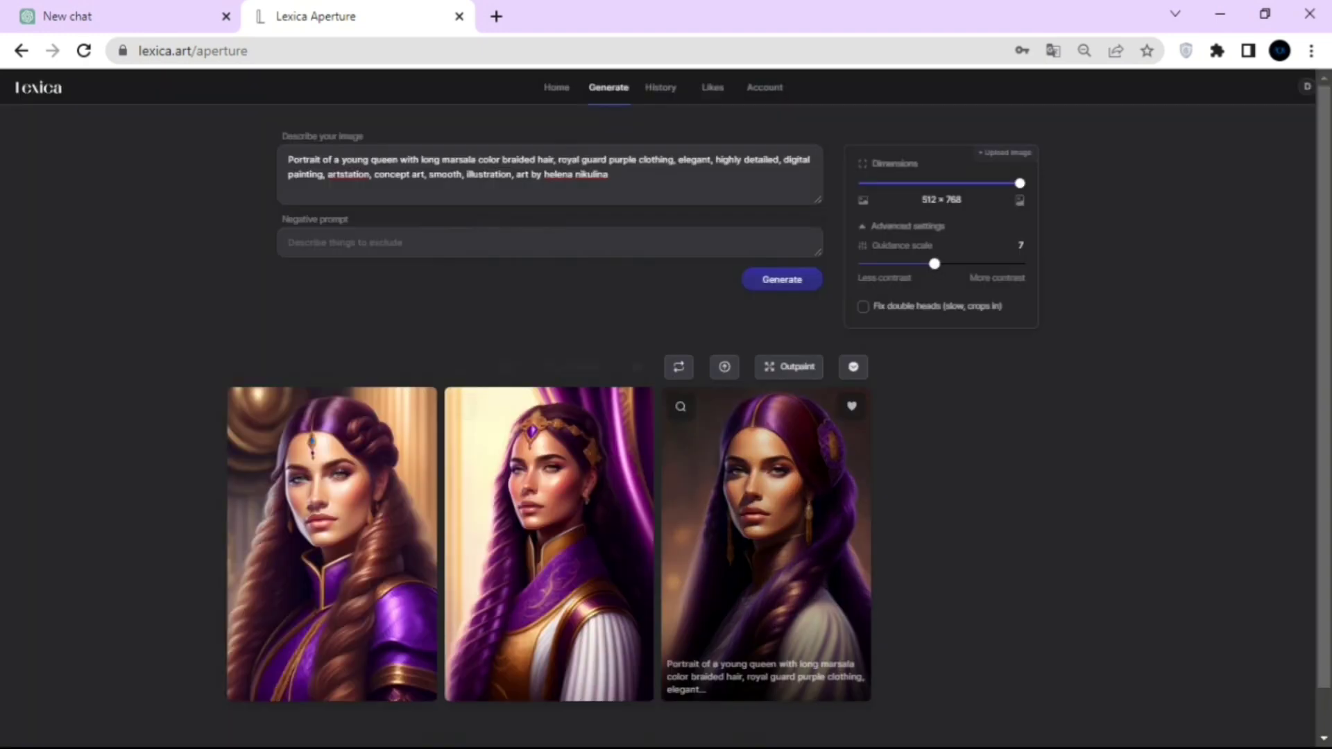
left_click(549, 544)
left_click(549, 544)
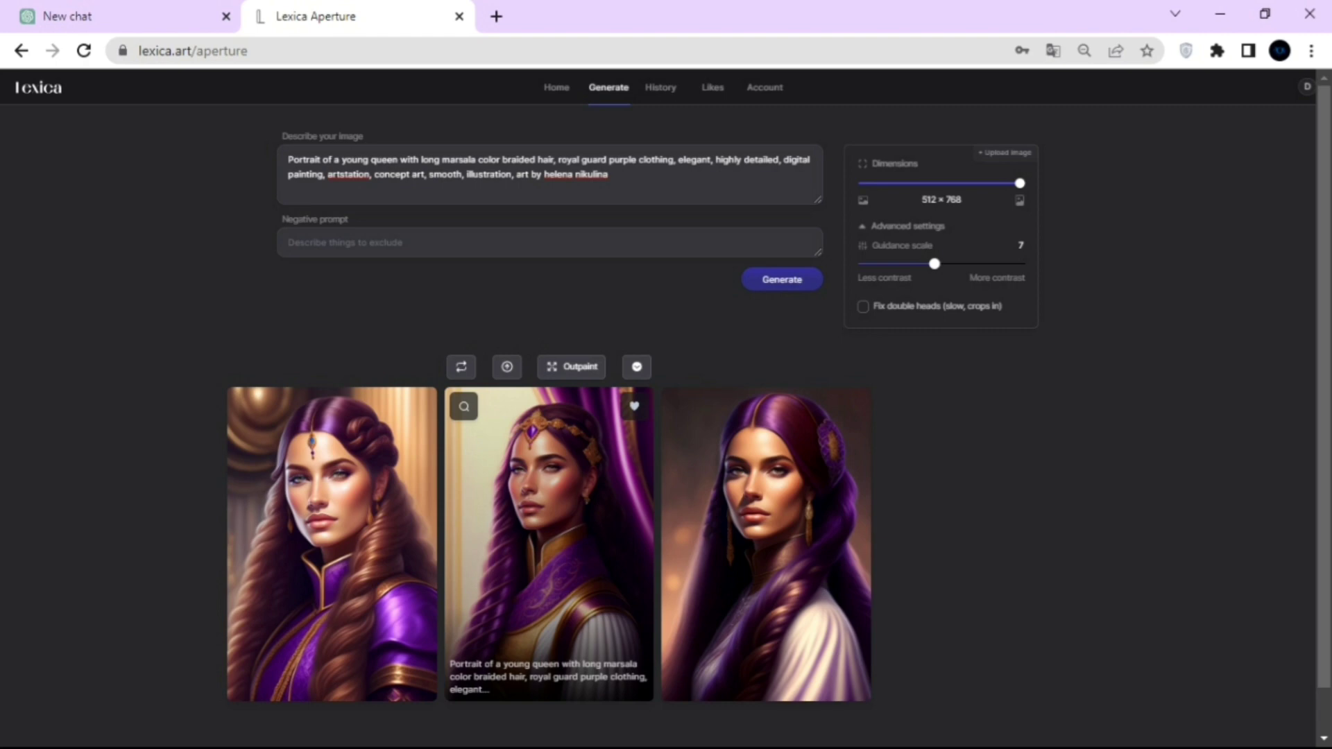
left_click(548, 541)
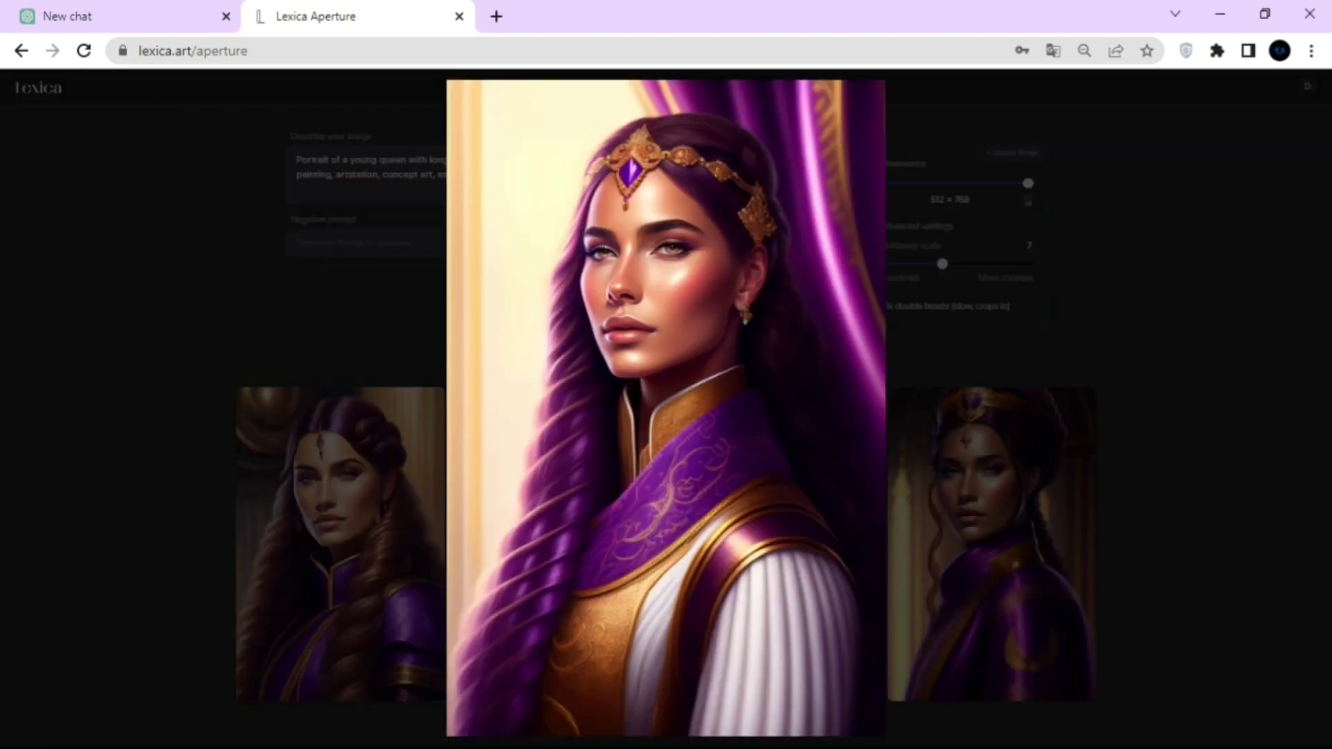
left_click(991, 544)
left_click(992, 543)
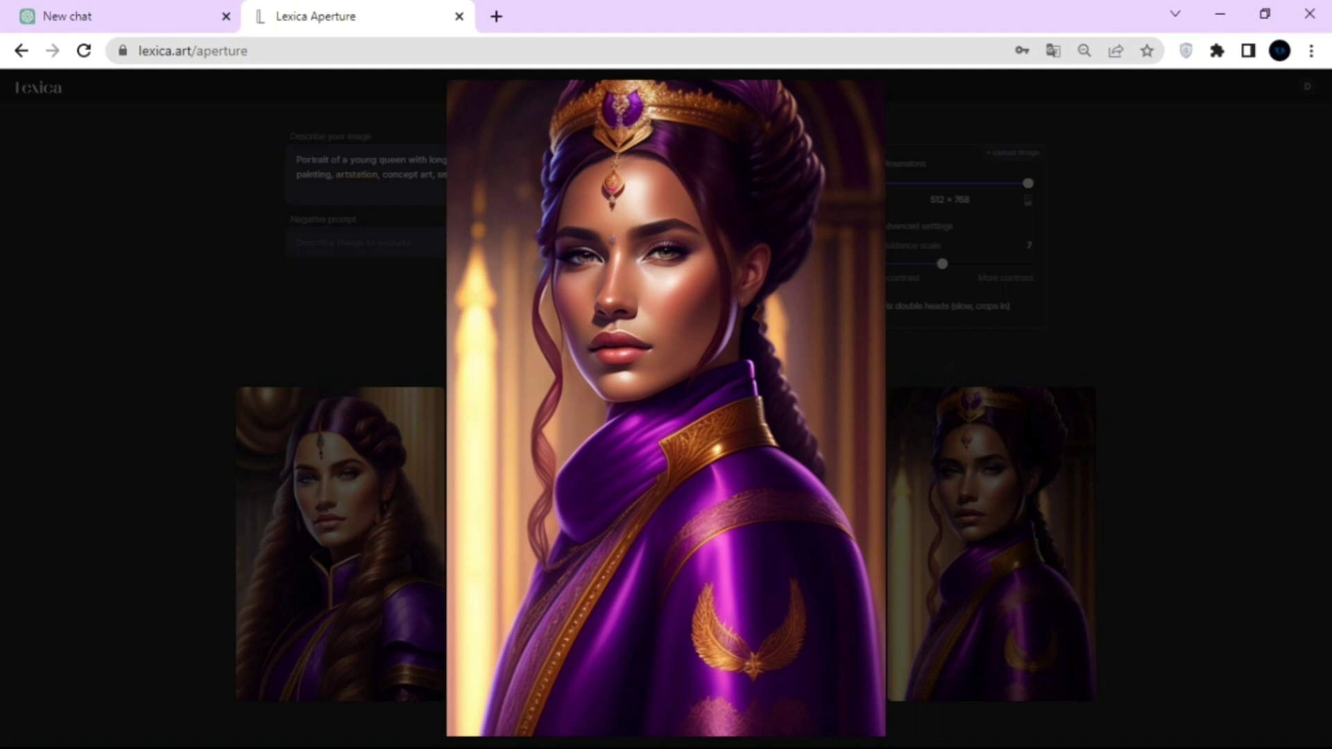
key("Escape")
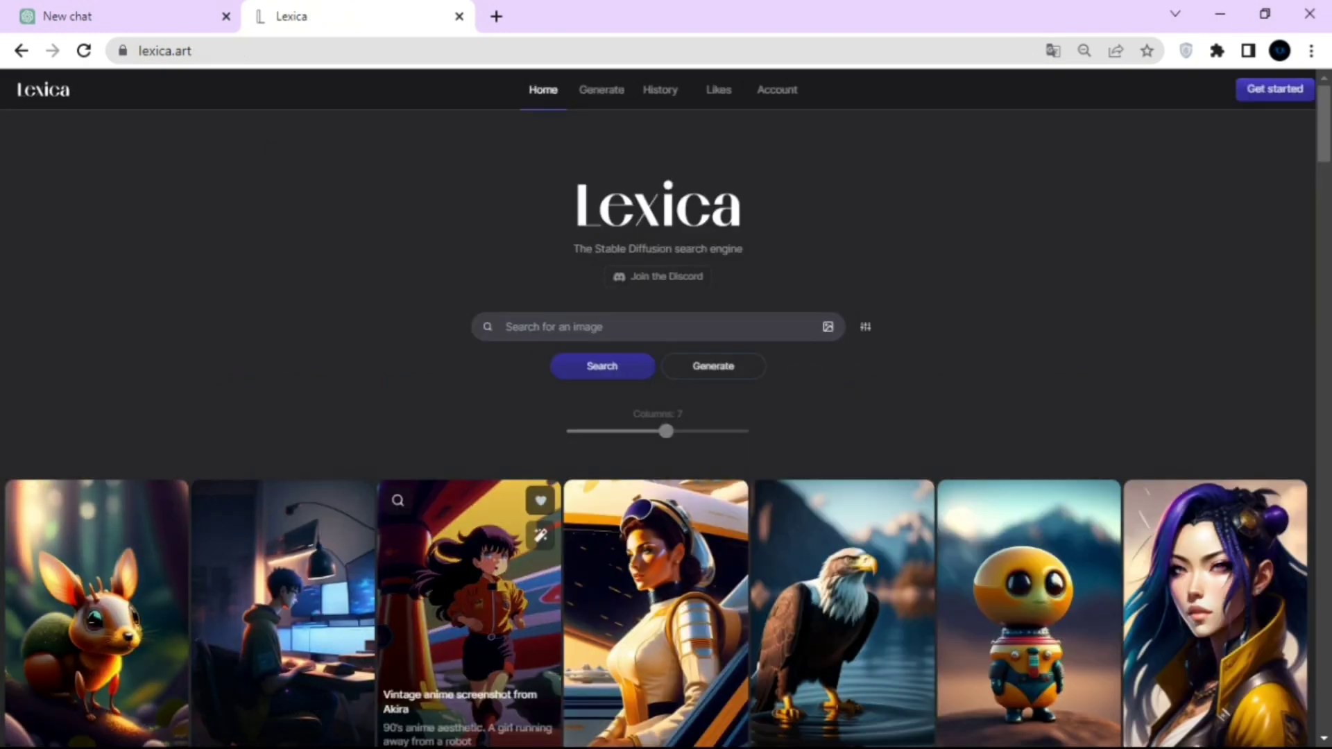
- Browse the example artworks in Lexica's home page gallery
scroll(468, 596, "down", 5)
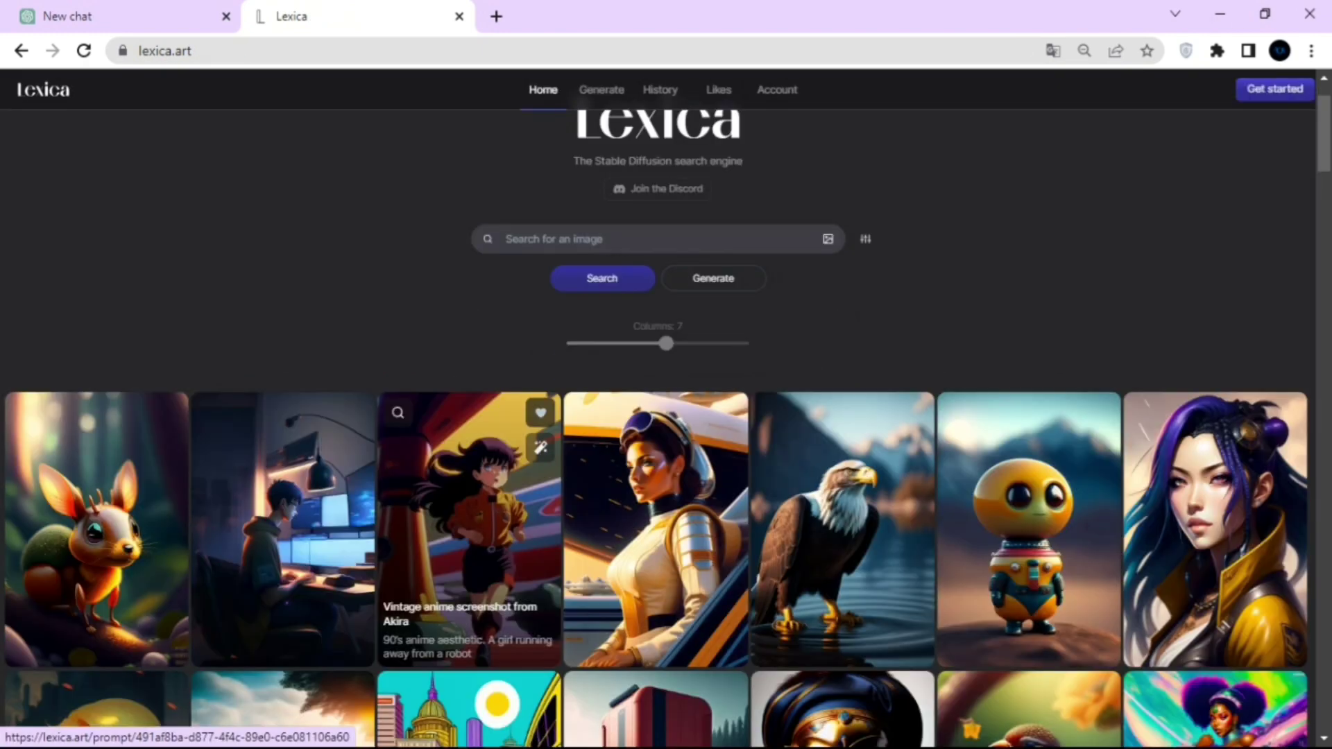
scroll(656, 409, "down", 10)
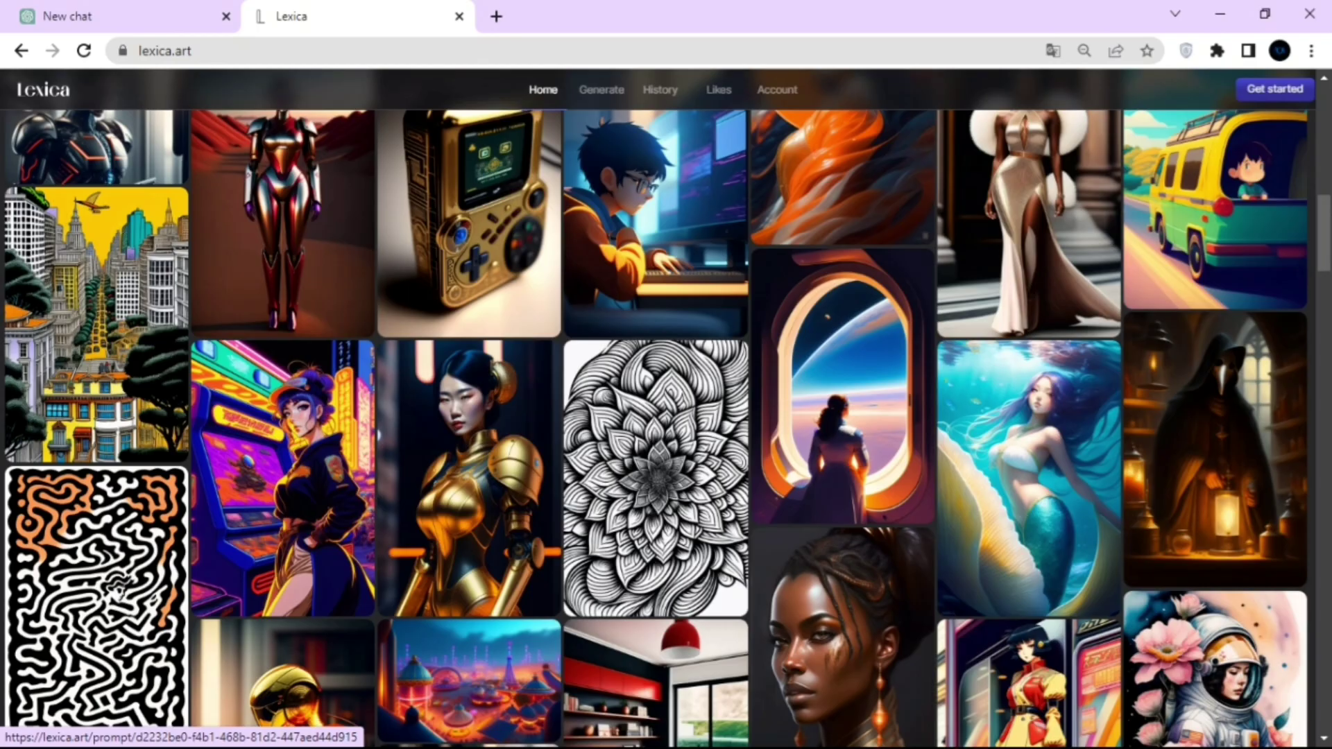
scroll(656, 409, "up", 4)
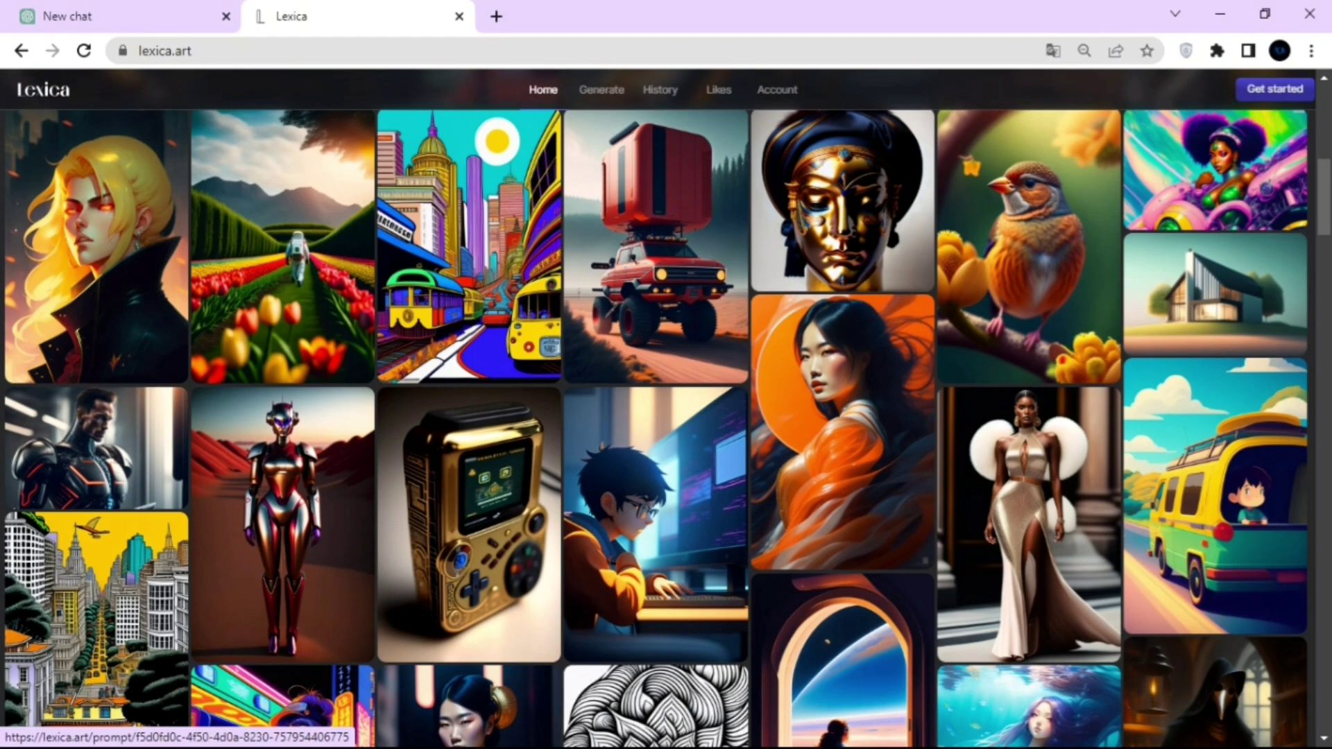
scroll(656, 409, "down", 9)
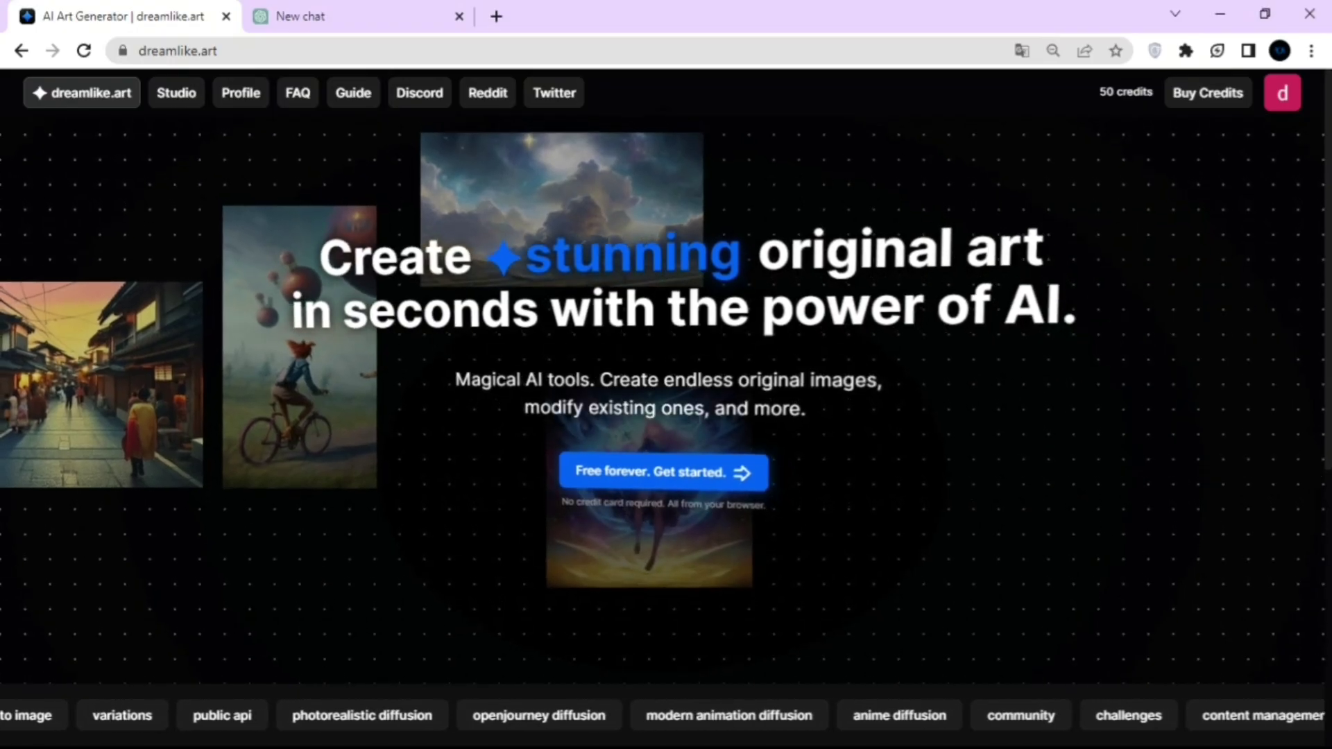
left_click_drag(818, 434, 694, 194)
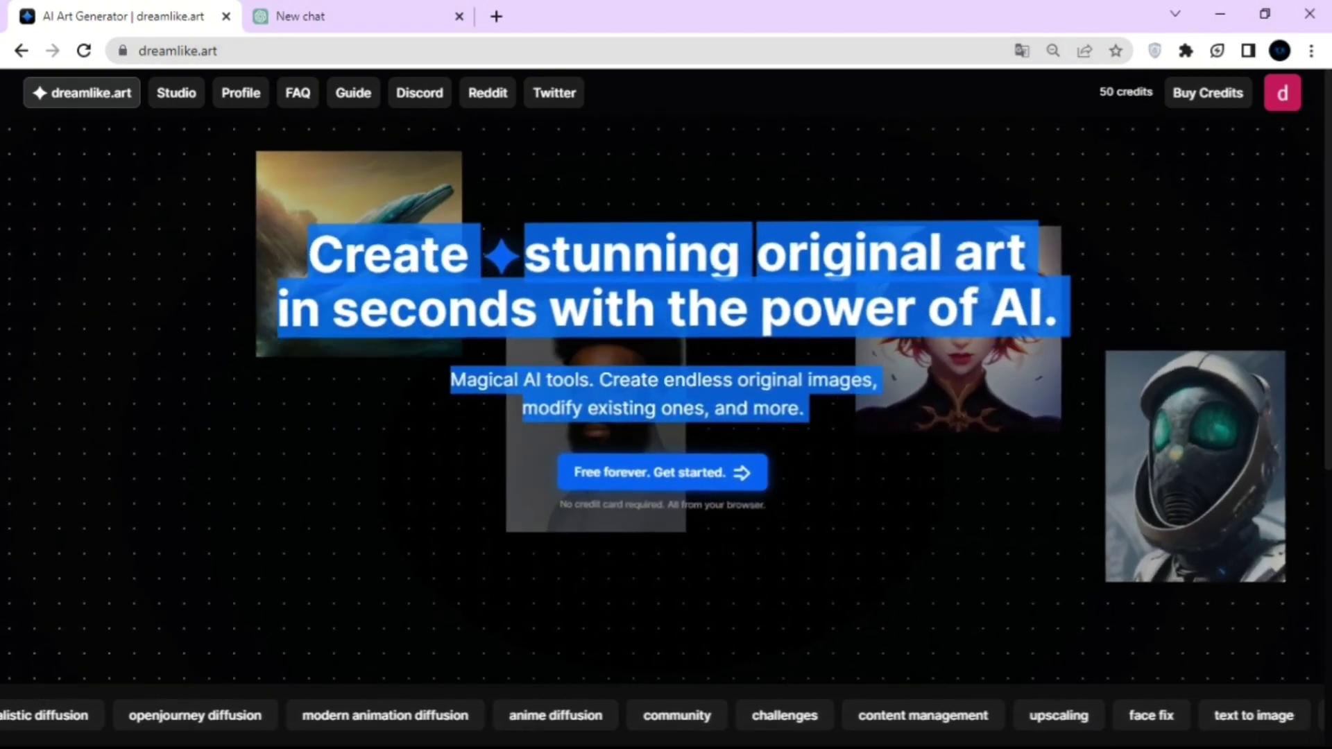
left_click(860, 444)
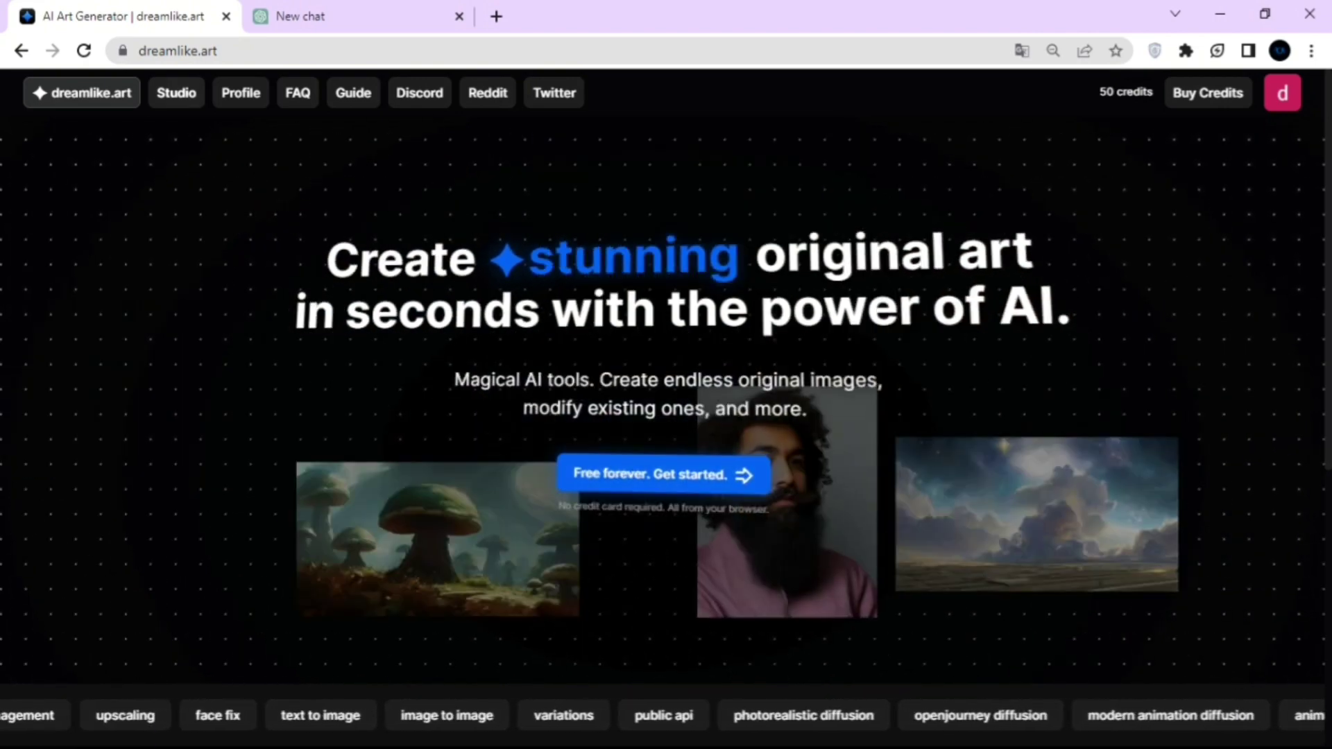
- Open the dreamlike.art image studio, set the number of images to 4 and open the credit purchase options
left_click(662, 472)
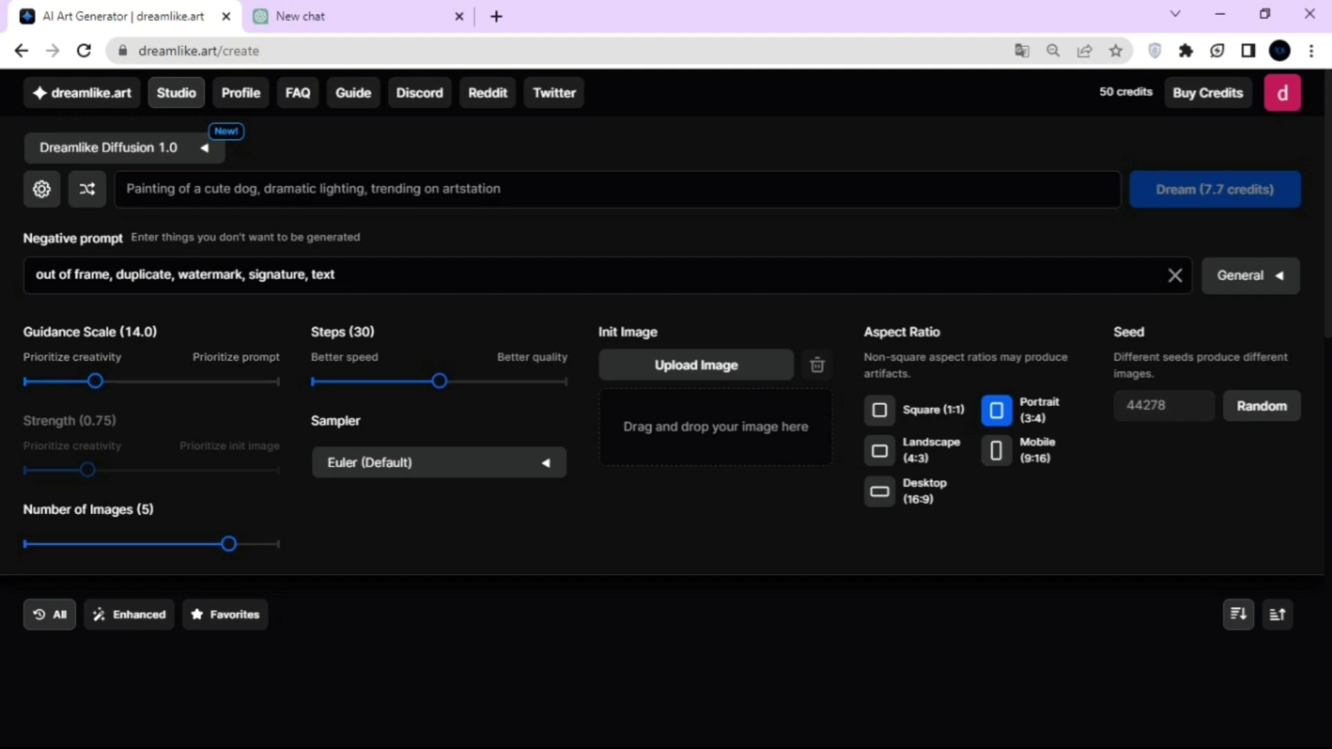
left_click_drag(228, 544, 177, 543)
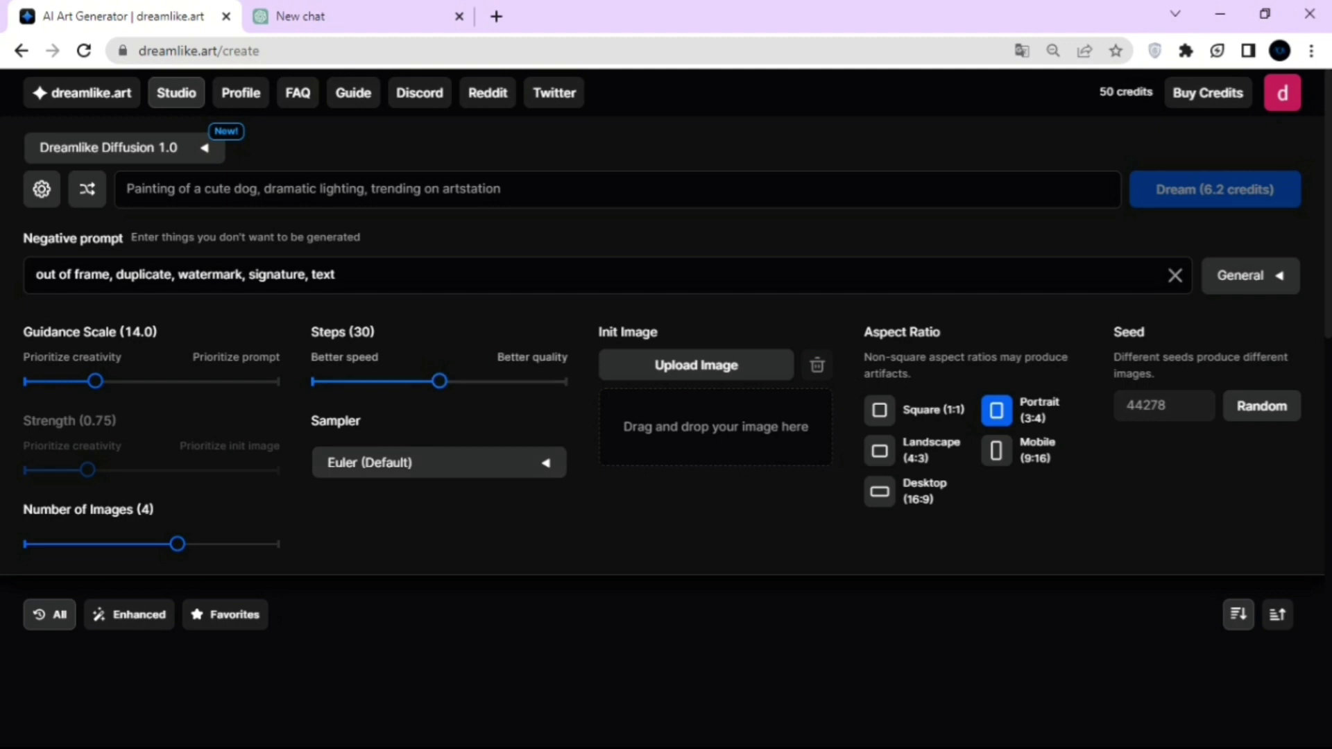
left_click(1208, 93)
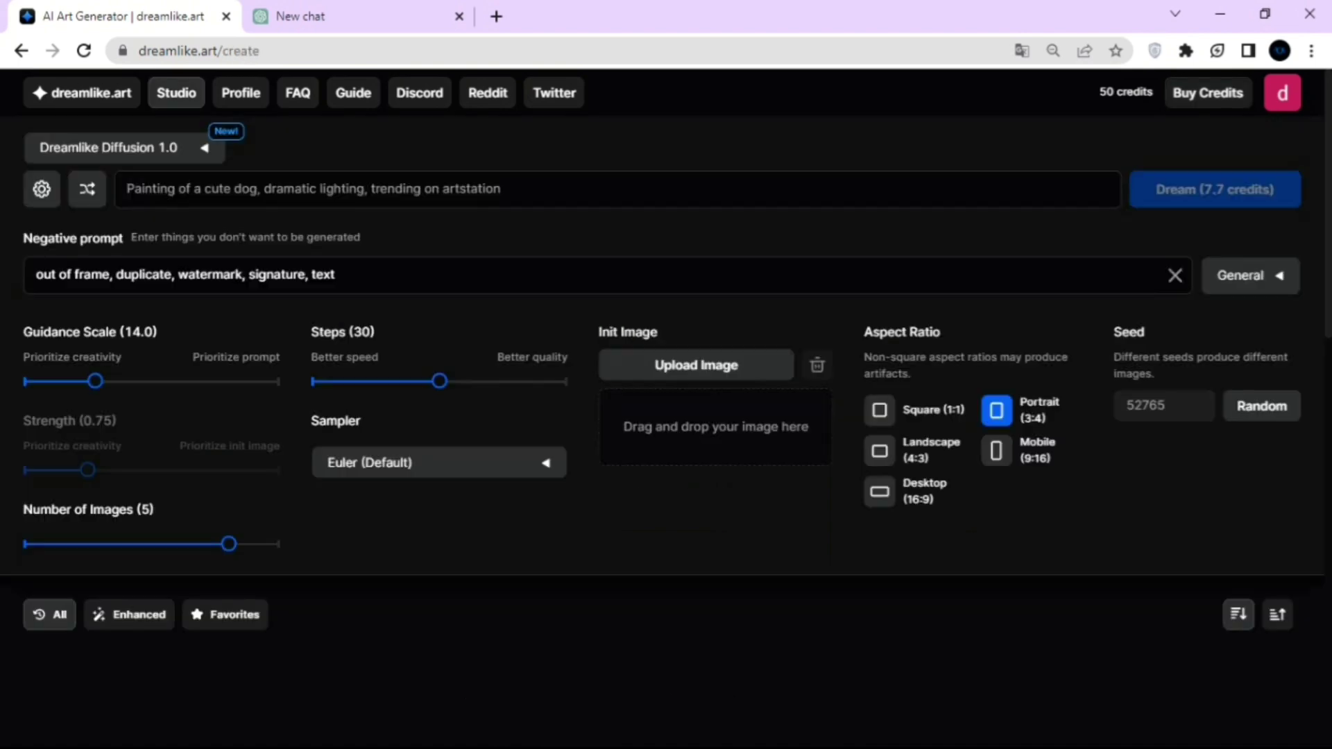
- Return to the dreamlike.art home page, reopen the studio and set the number of images to 4
left_click(82, 93)
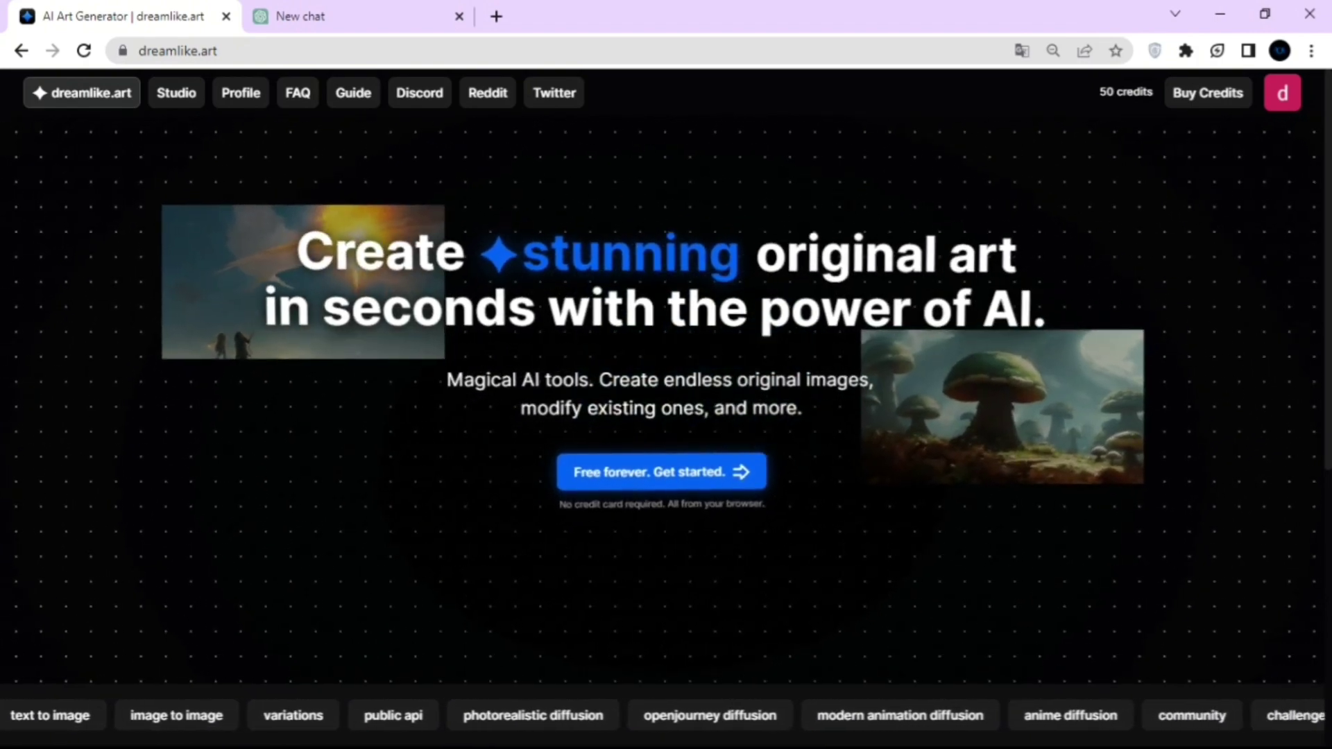
left_click_drag(418, 309, 464, 380)
left_click(662, 474)
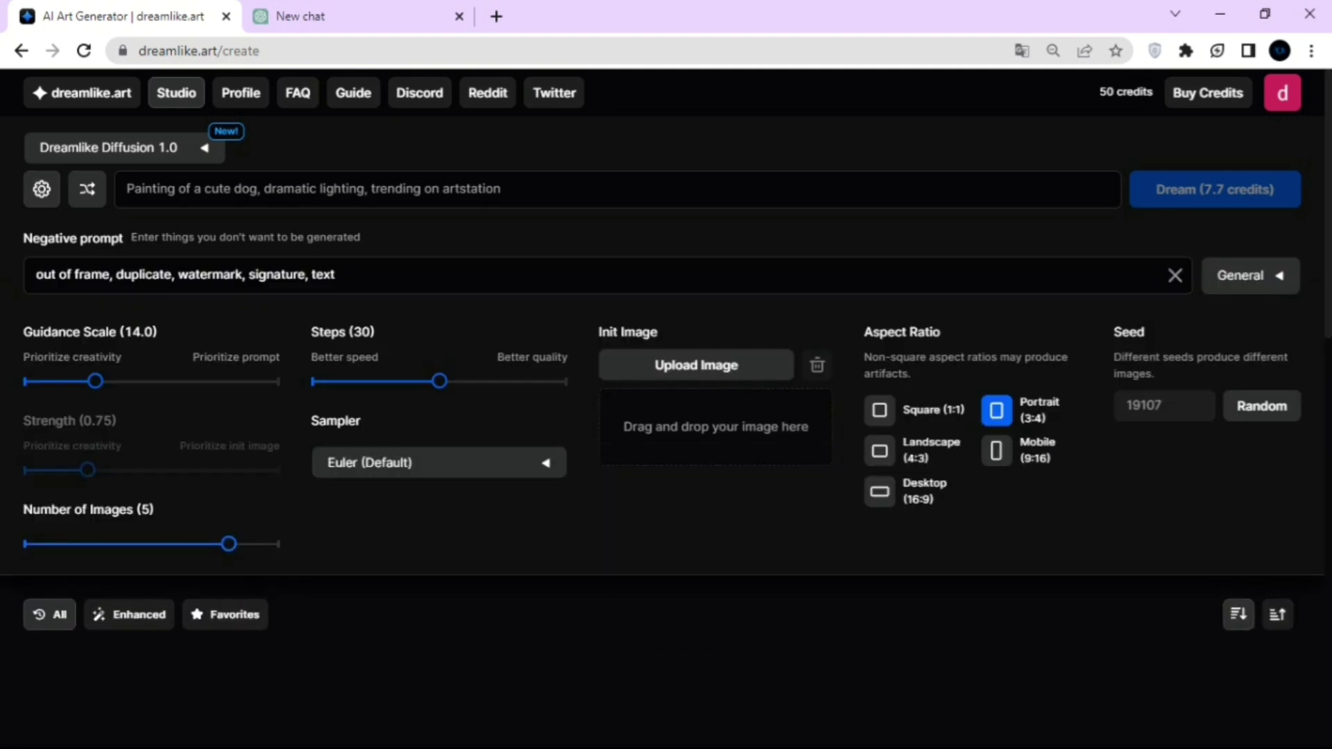
left_click_drag(229, 544, 178, 543)
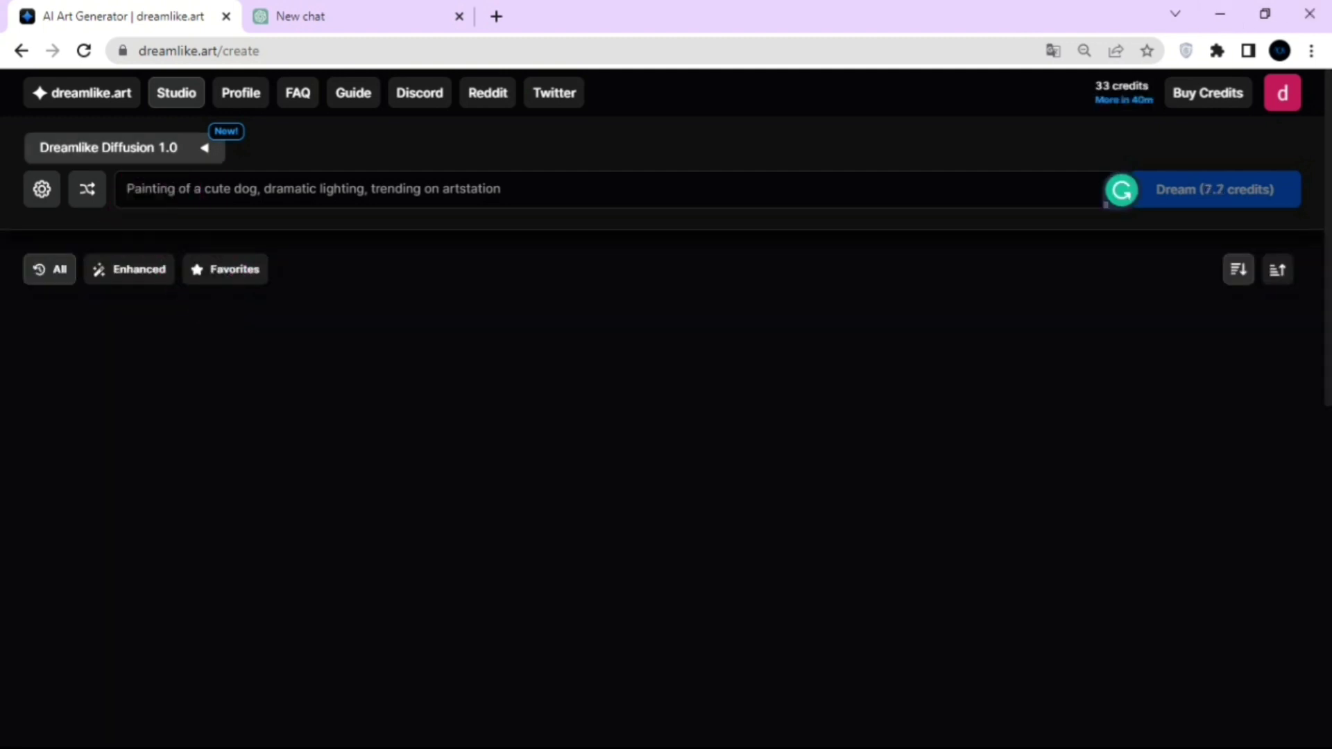
- Choose the Dreamlike Diffusion 1.0 model and set the number of images to 4 in the generation settings
left_click(125, 148)
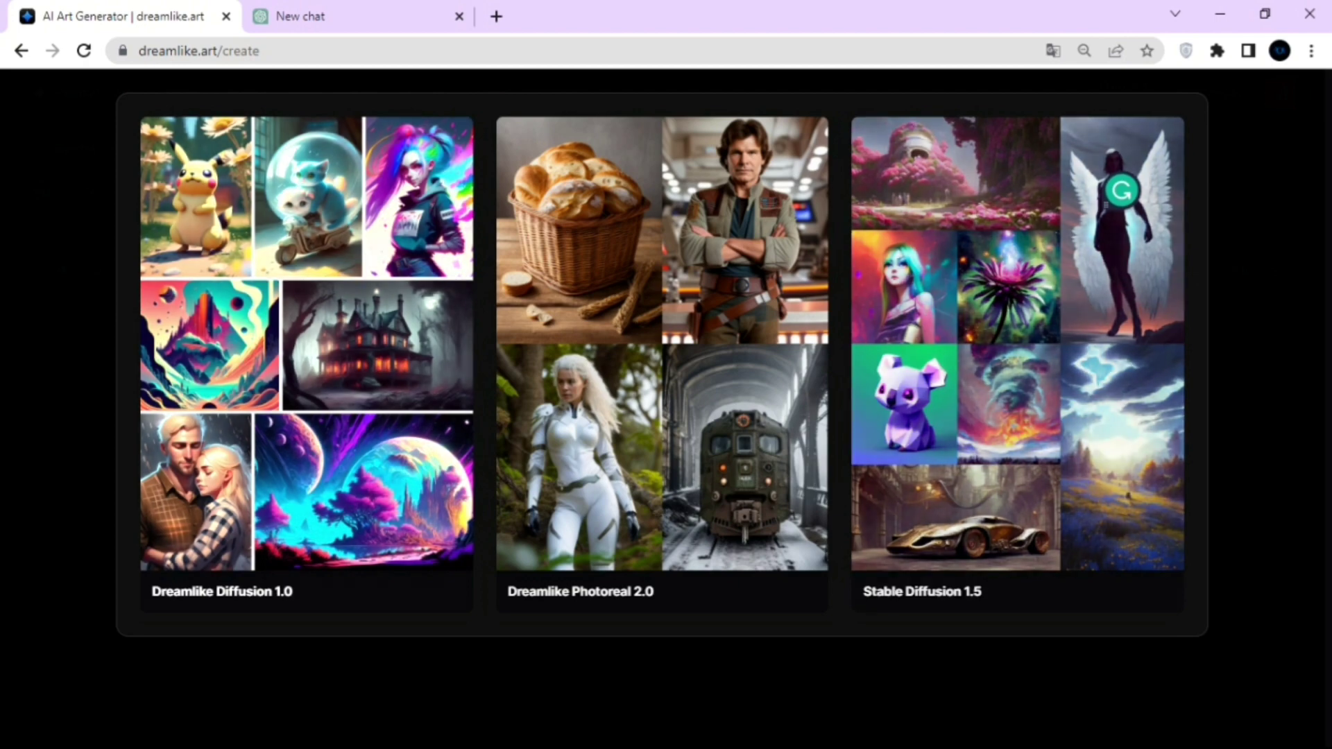
left_click(307, 364)
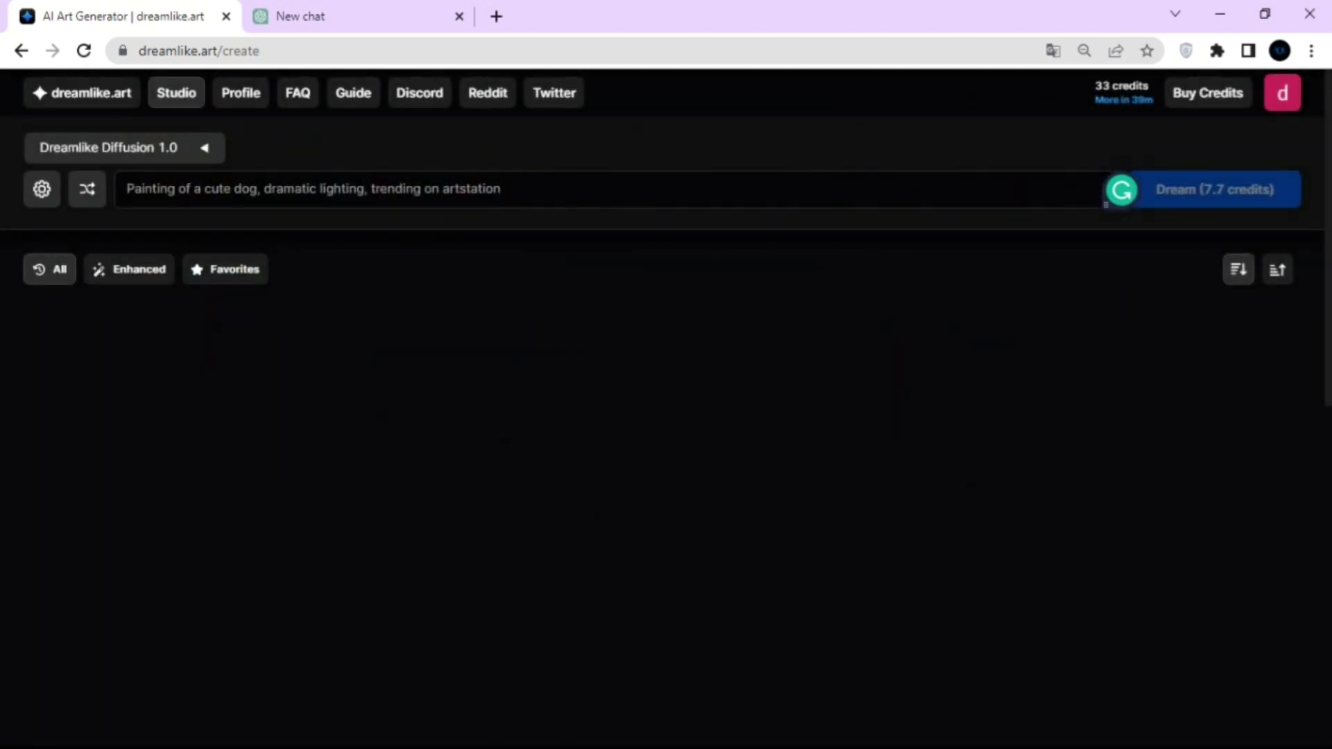
left_click(42, 189)
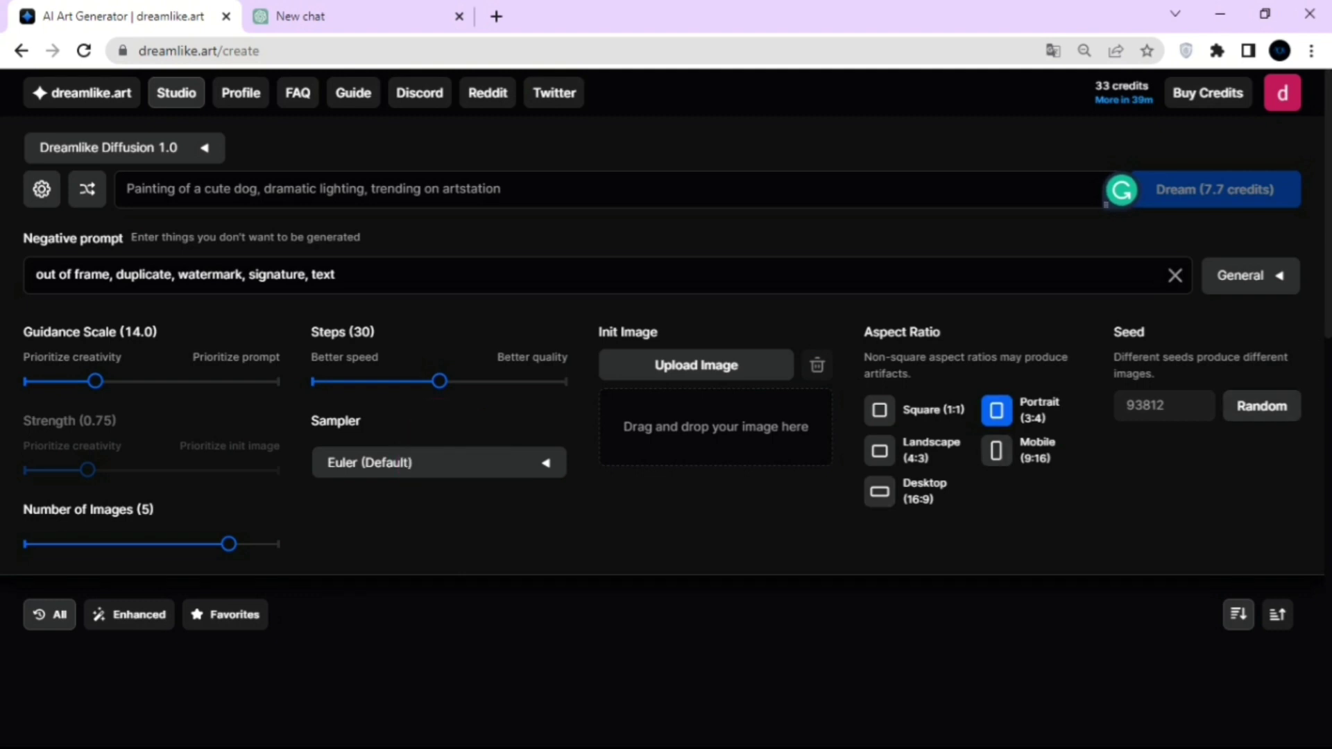
left_click_drag(229, 543, 177, 544)
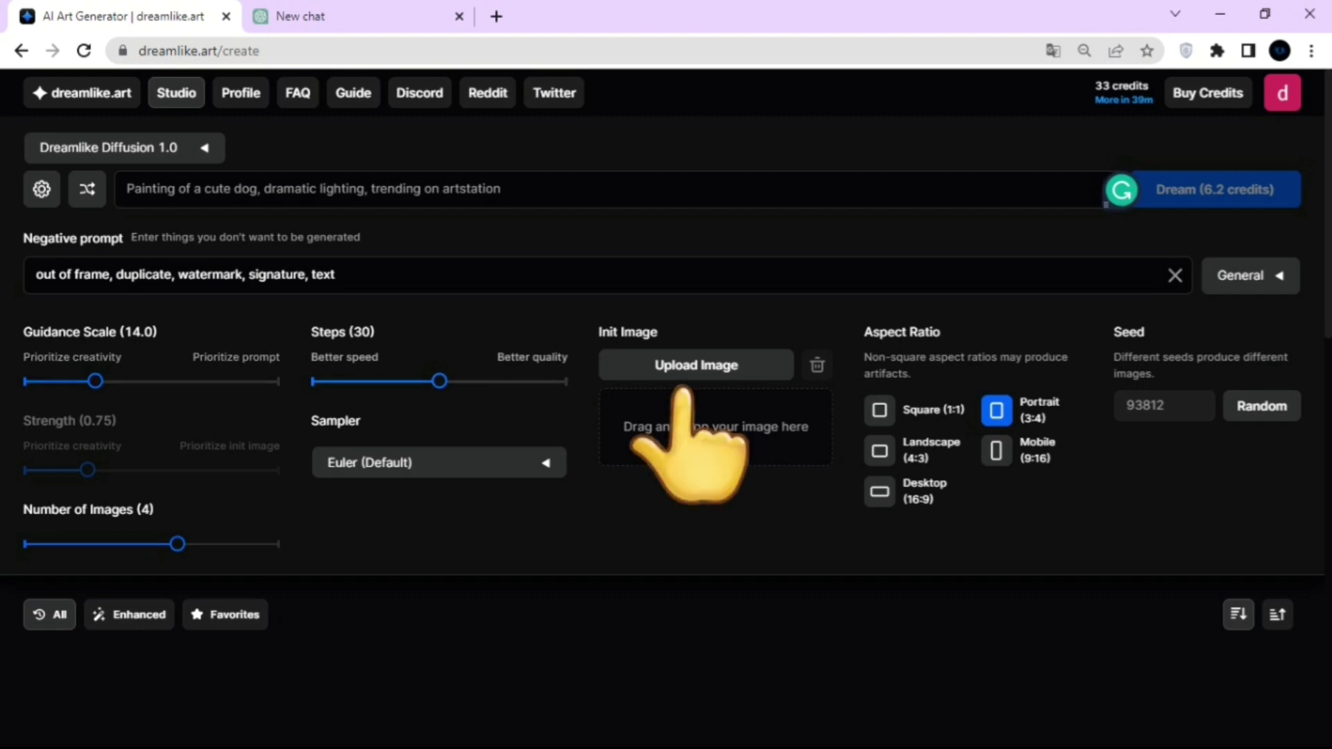
- Lower the generation steps to 24 and raise them gradually back to 30
left_click_drag(439, 381, 401, 380)
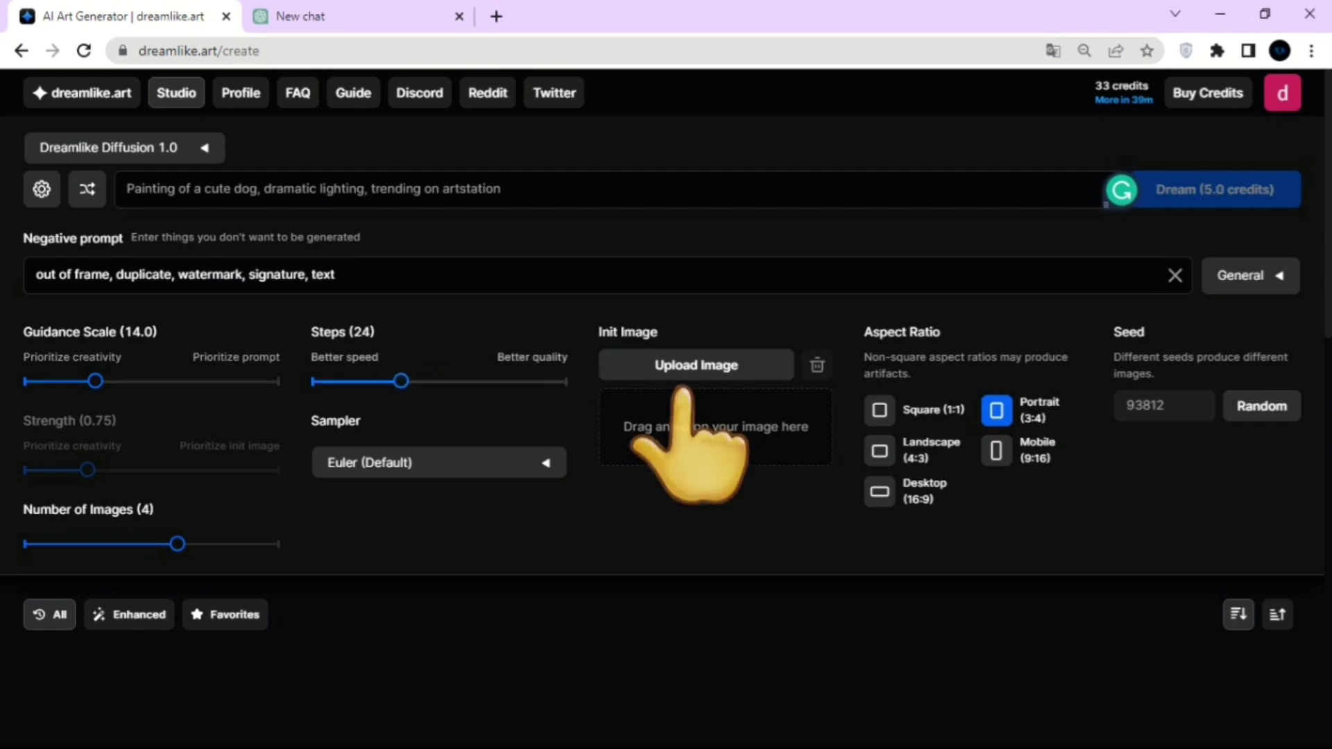
key("Right")
key("Right")
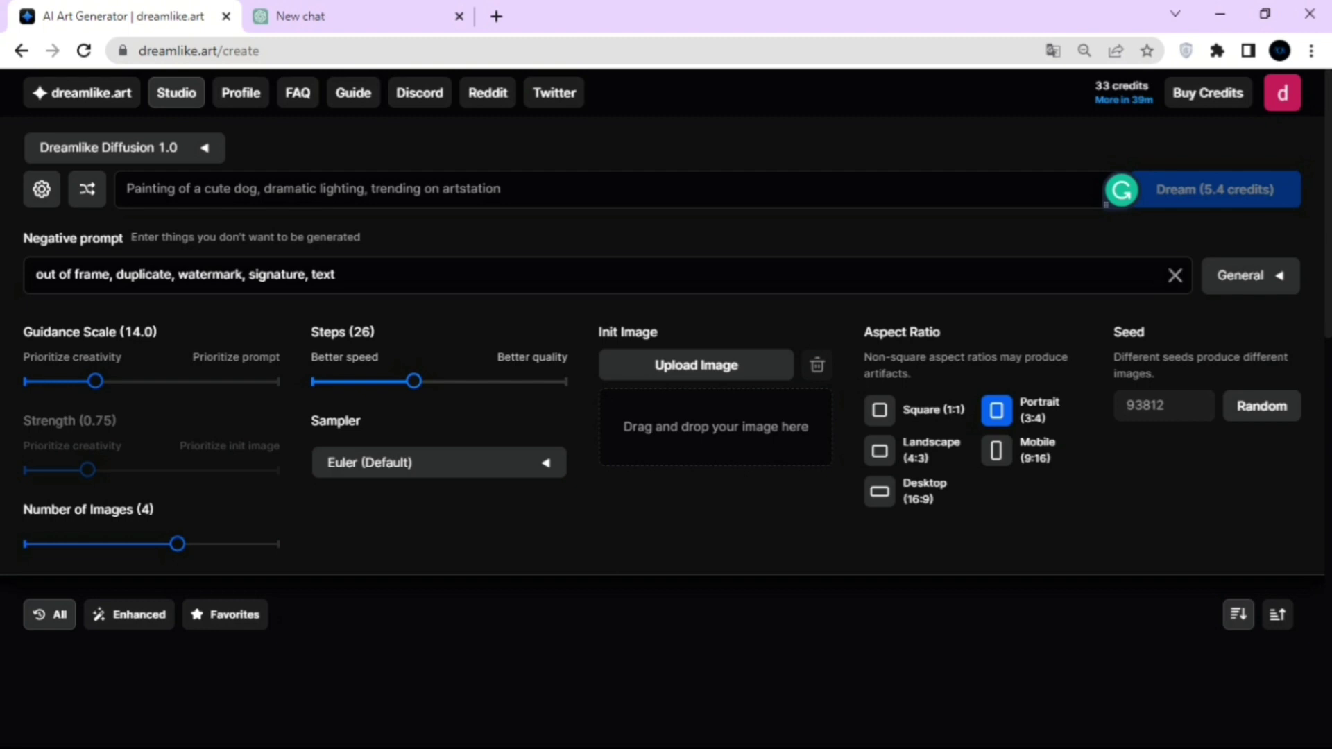
mouse_move(413, 381)
left_mouse_down()
mouse_move(452, 380)
mouse_move(427, 381)
left_mouse_up()
key("Right")
key("Right")
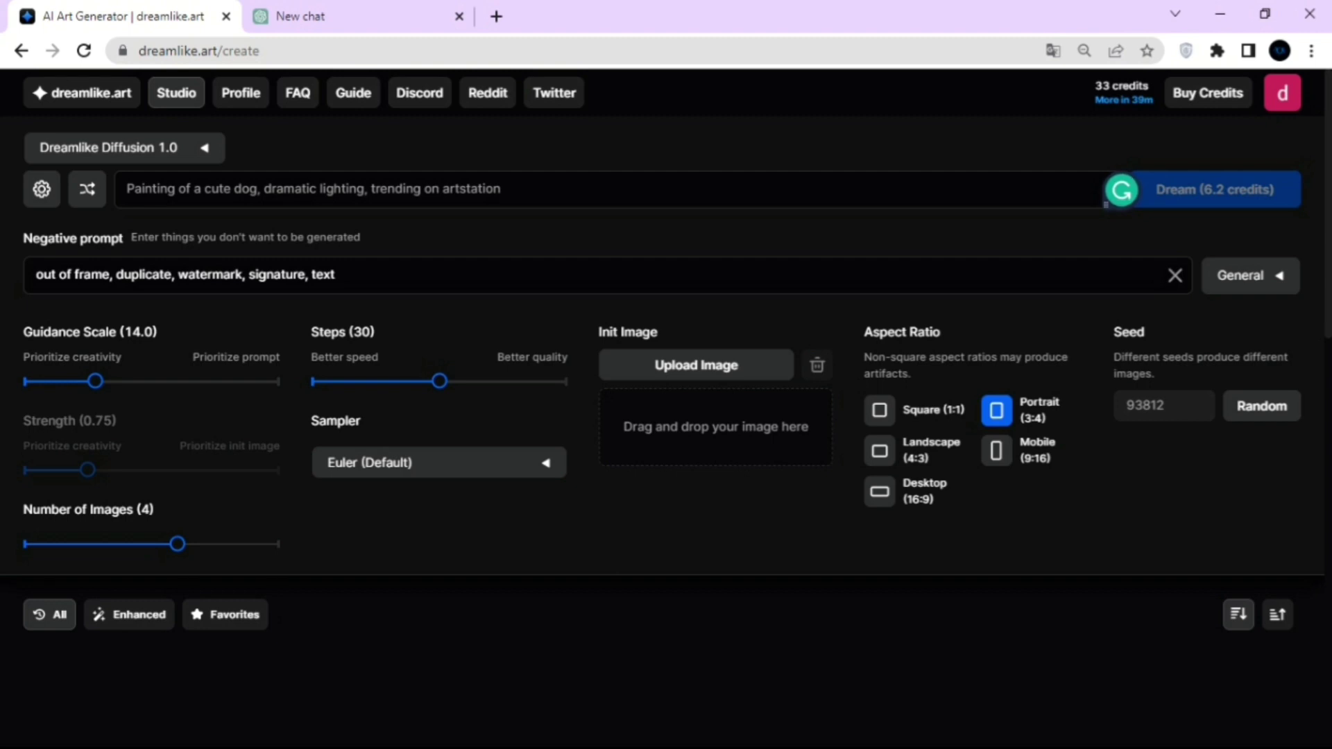
- Enter the prompt "Symmetry !! product render poster vivid colors divine proportion egel, ice and snow, glowing fog intricate, elegant"
left_click(127, 188)
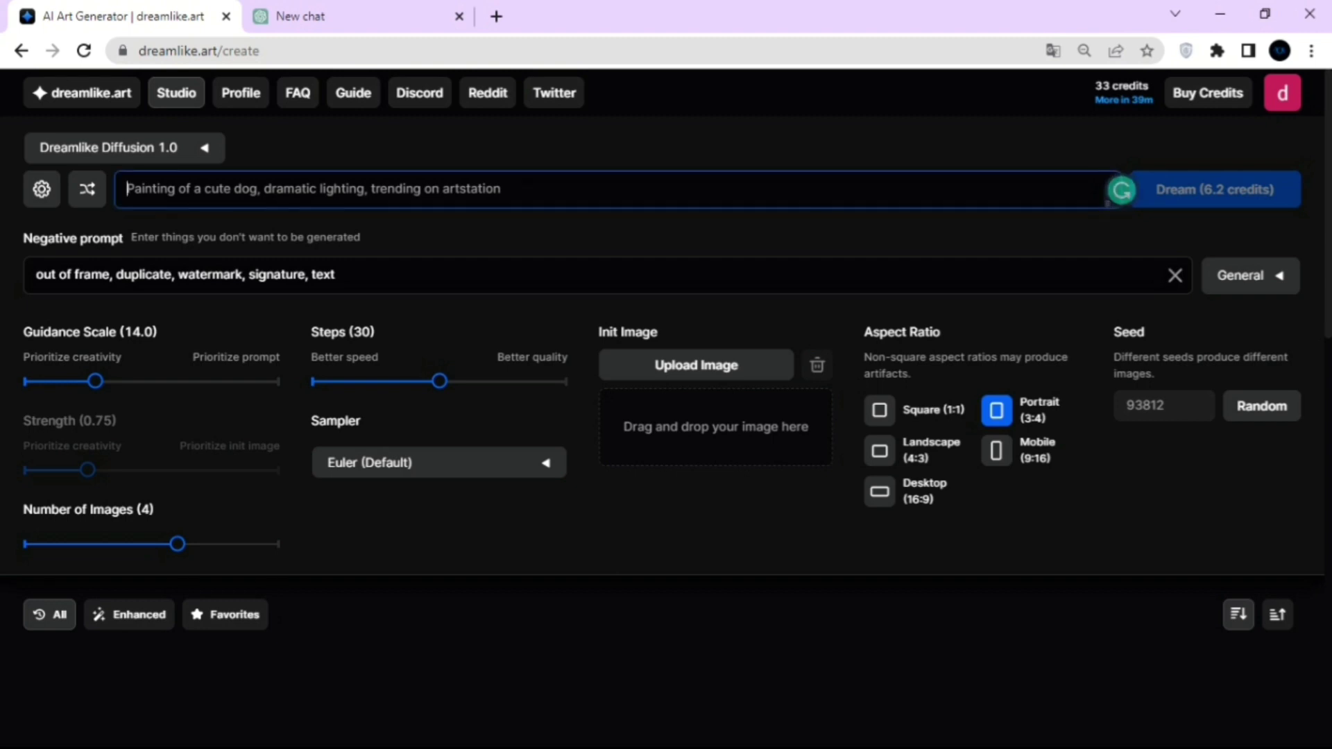
type("Symmetry !! product render poster vivid colors divine proportion egel, ice and snow, glowing fog intricate, elegant. highly detailed, digital painting, artstation, concept art, smooth, sharp focous, illustration")
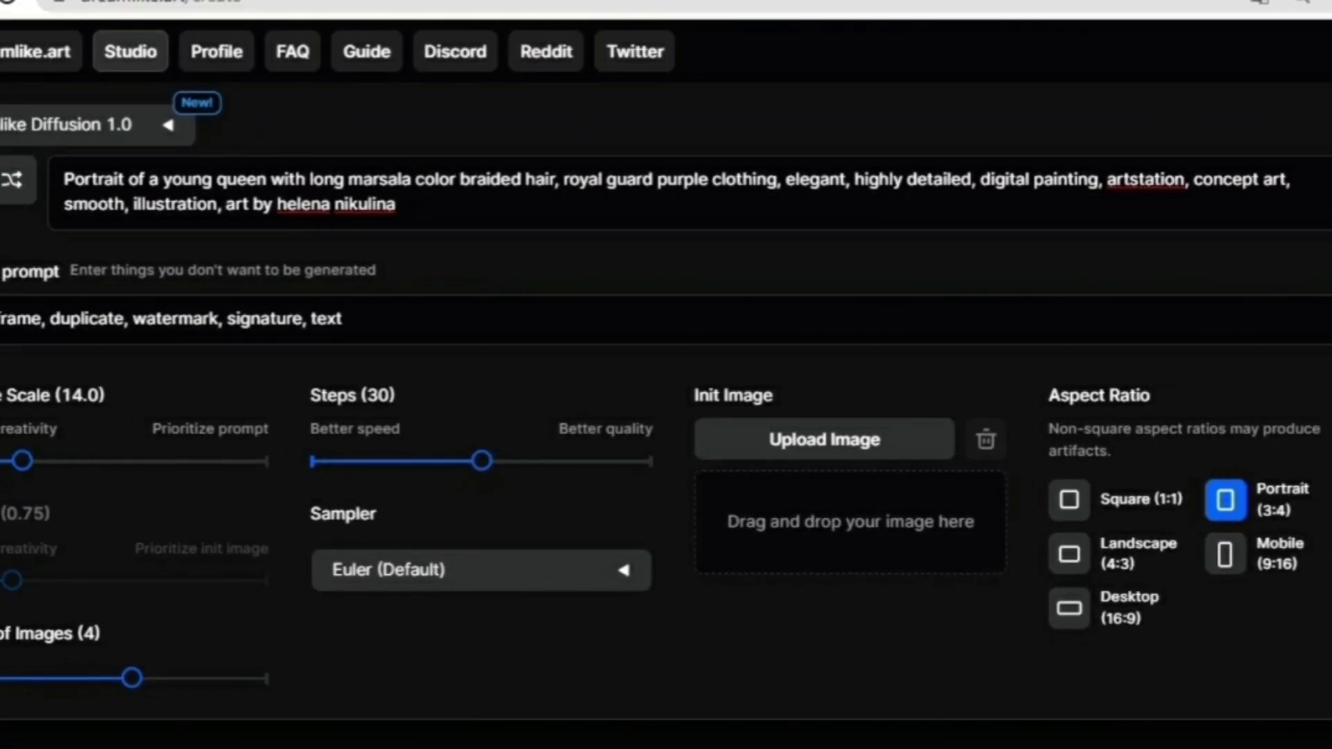
- Hide the generation settings and examine the generated young queen portraits at enlarged size
left_click(41, 189)
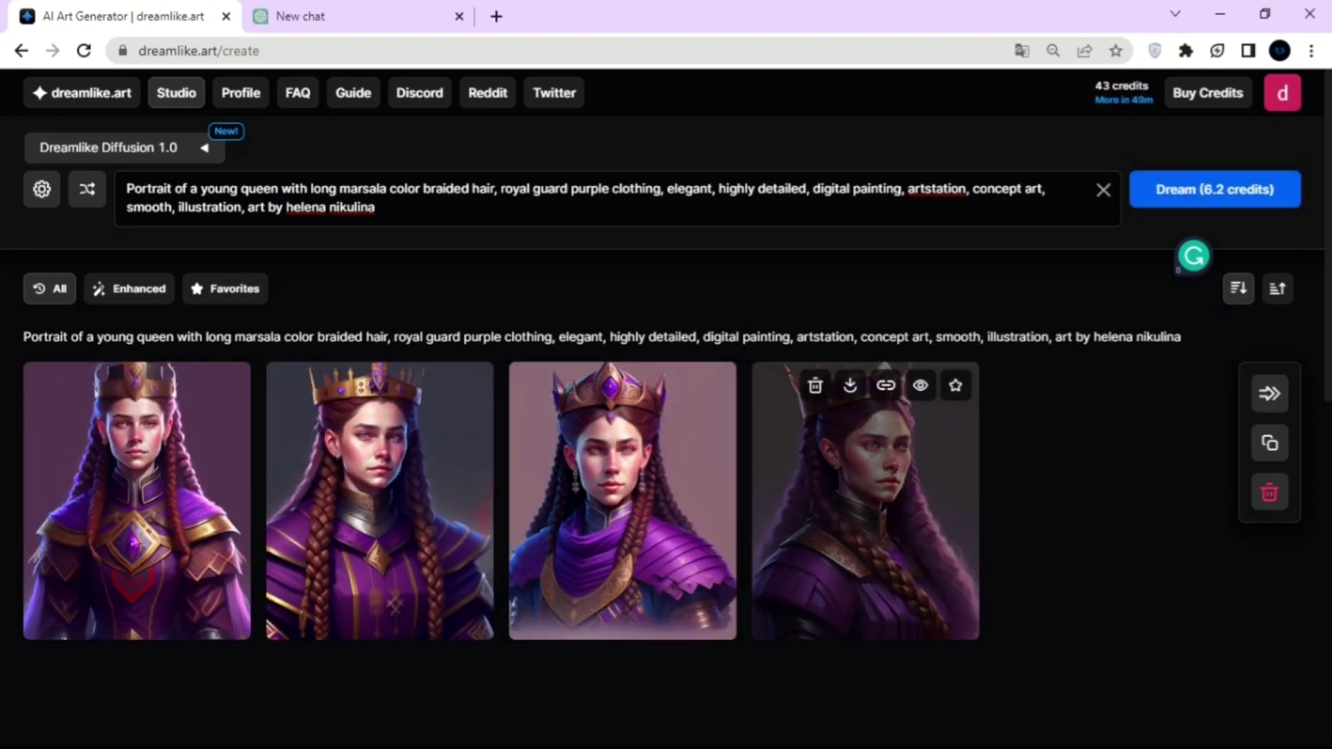
left_click(136, 499)
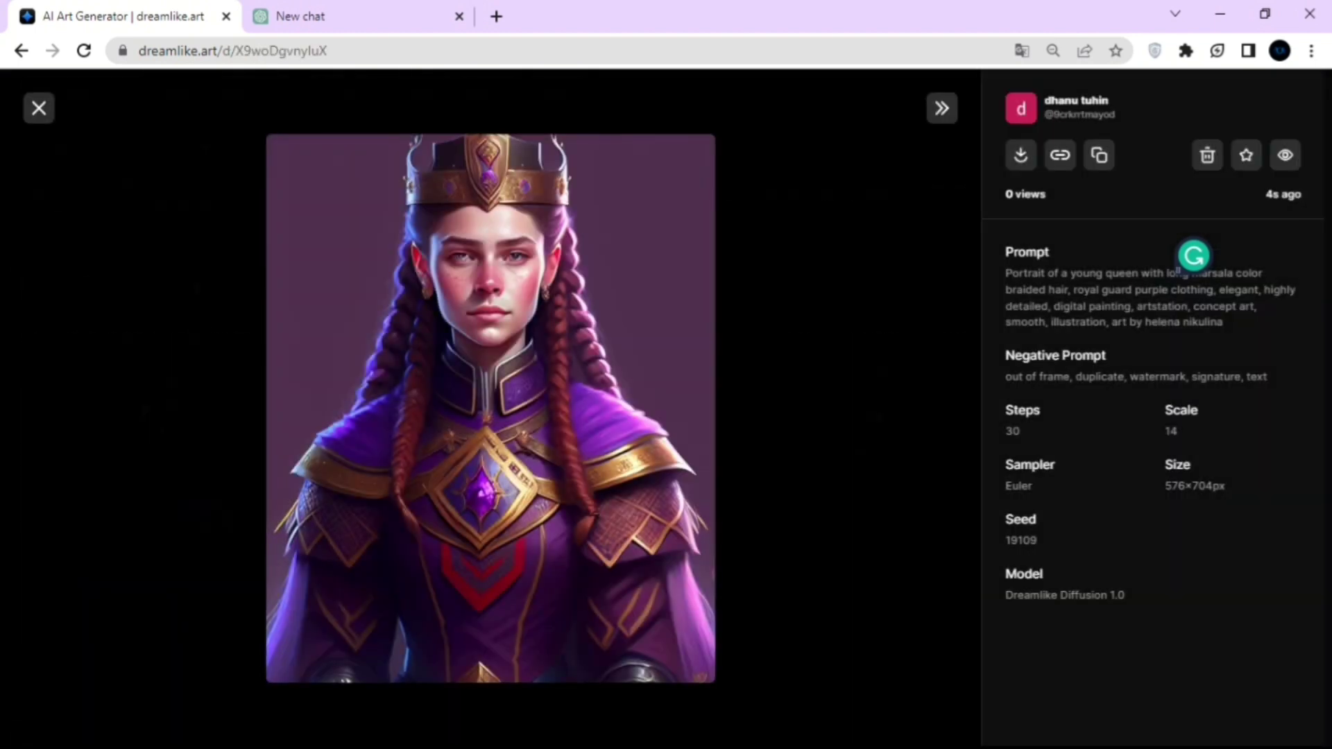
left_click(39, 108)
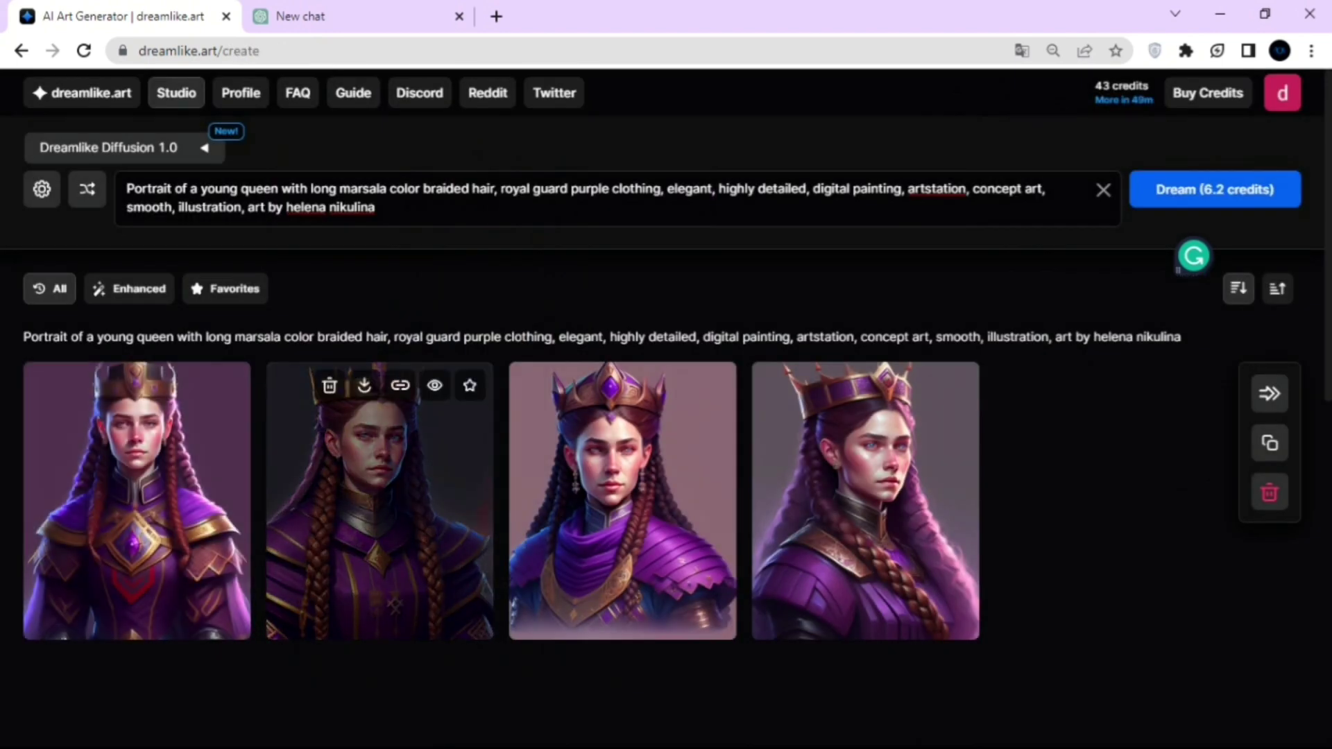
left_click(623, 501)
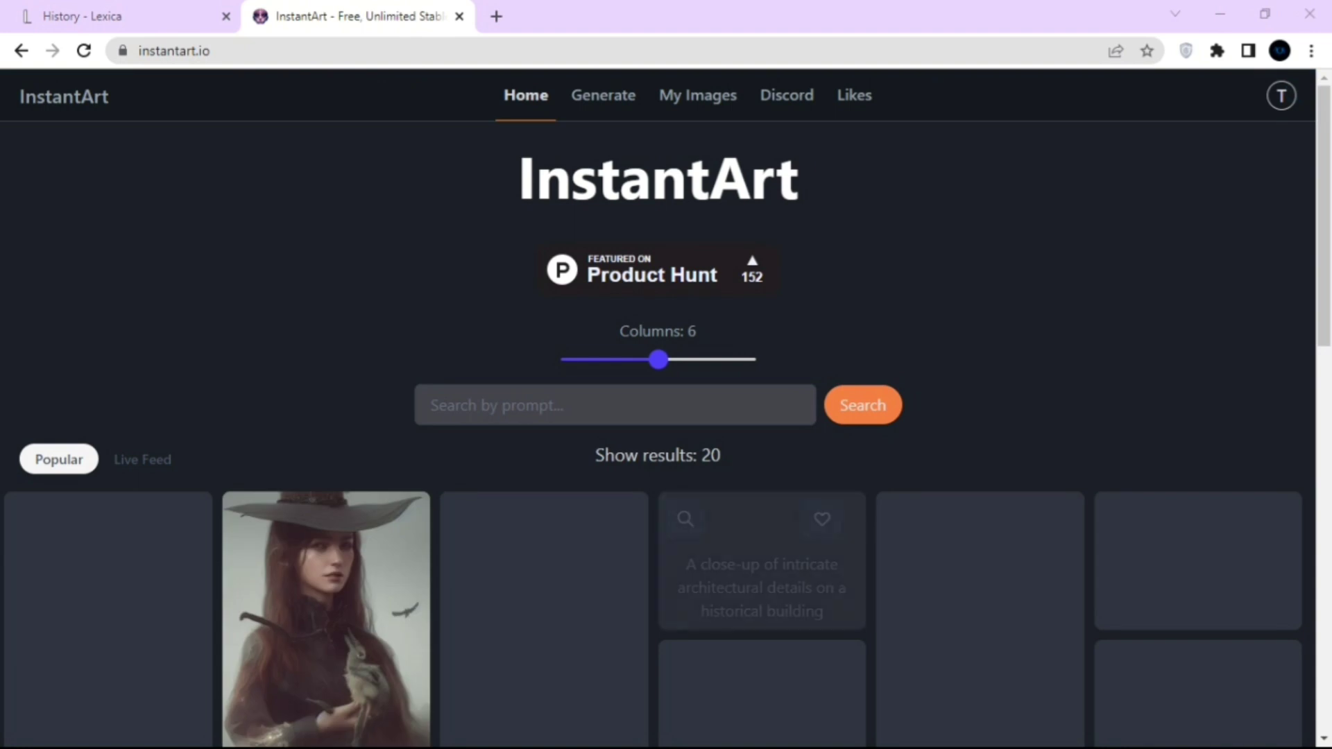
- Browse the popular artworks in InstantArt's home page gallery
scroll(971, 430, "down", 7)
scroll(971, 430, "up", 7)
scroll(981, 326, "down", 10)
scroll(981, 326, "up", 10)
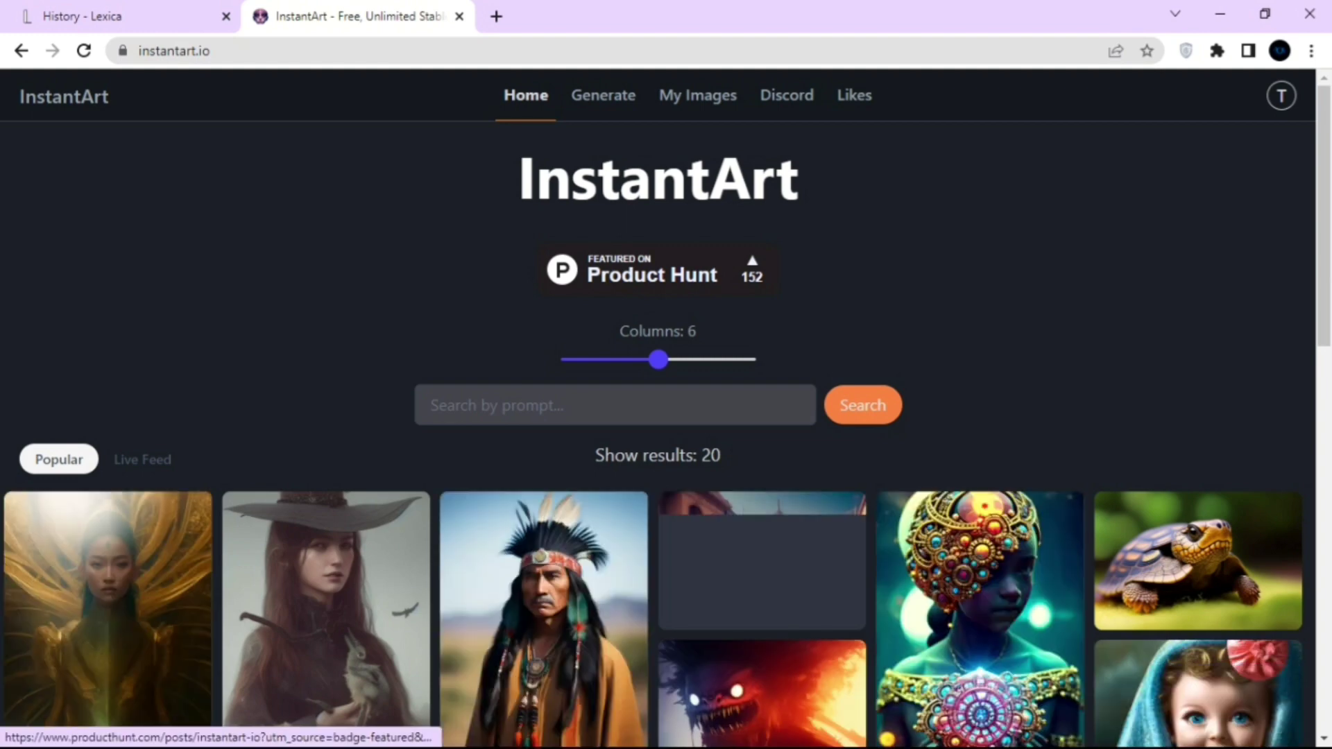
scroll(981, 326, "down", 15)
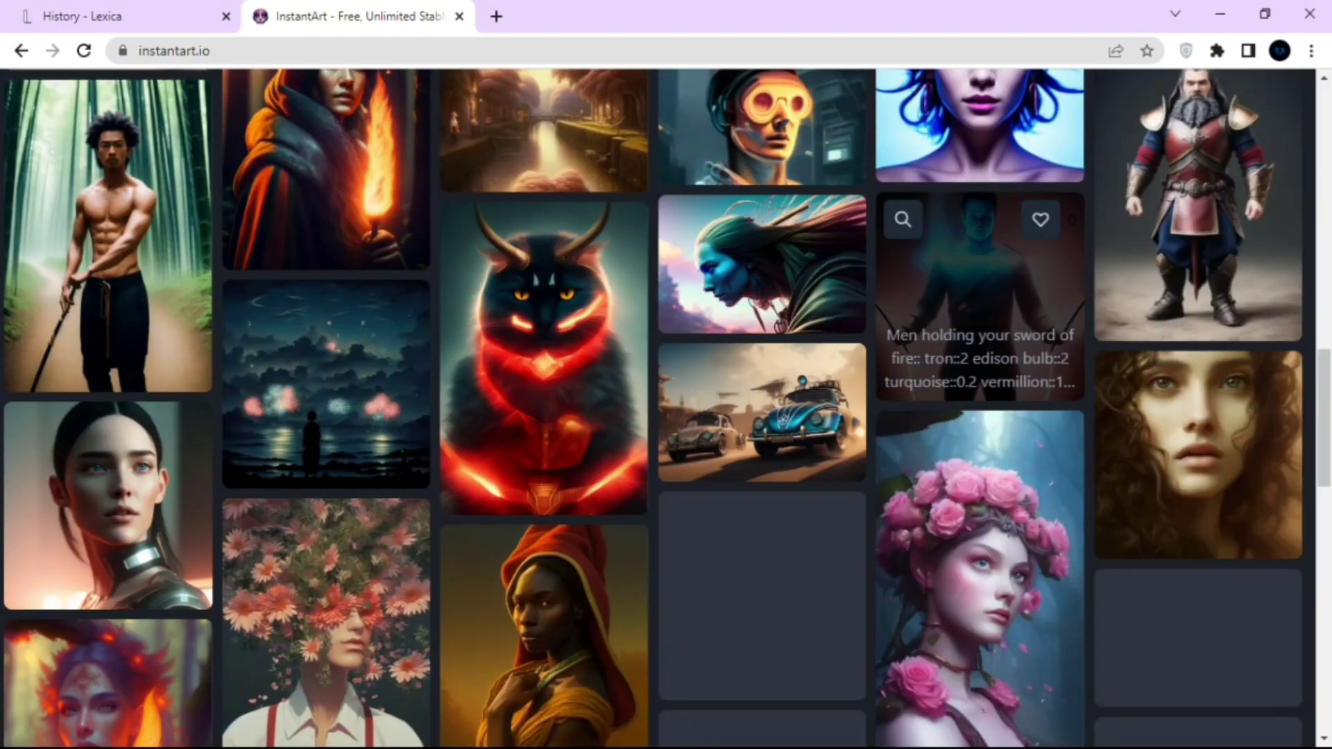
scroll(982, 298, "up", 10)
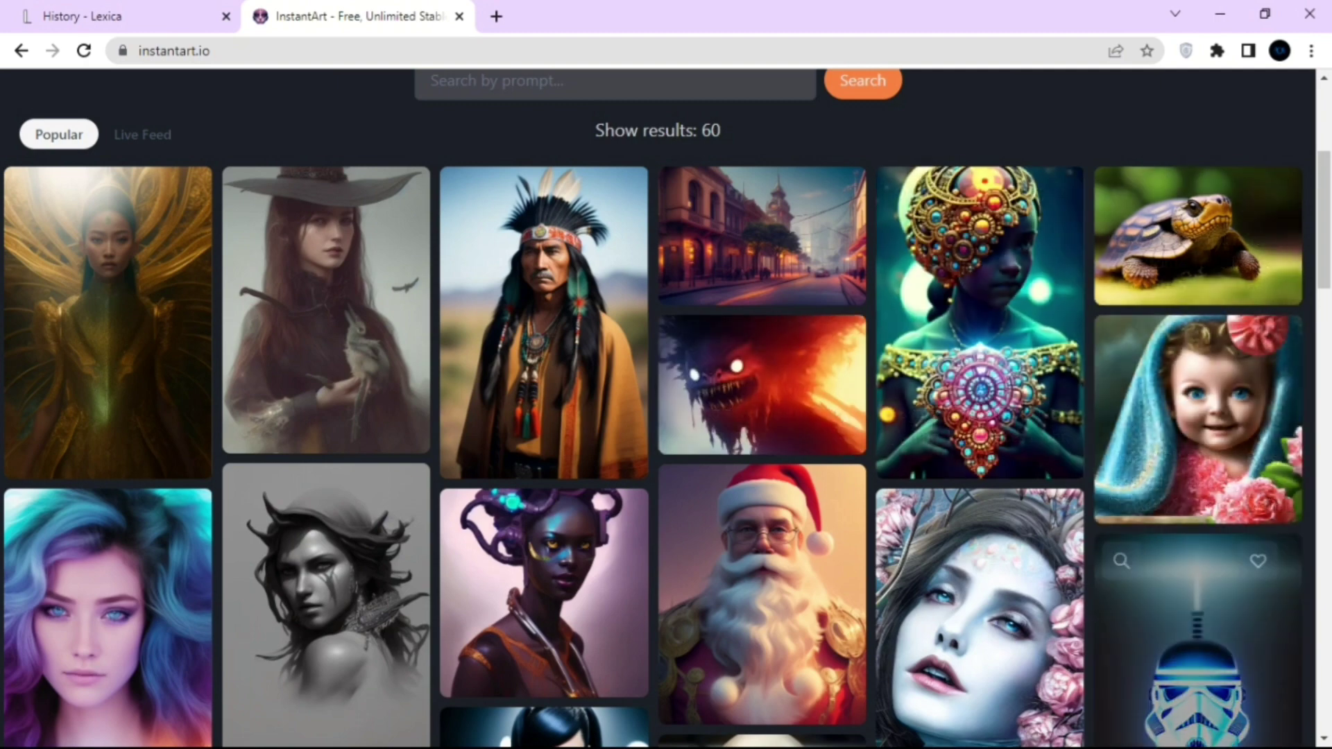
scroll(1197, 596, "down", 5)
scroll(1198, 596, "up", 10)
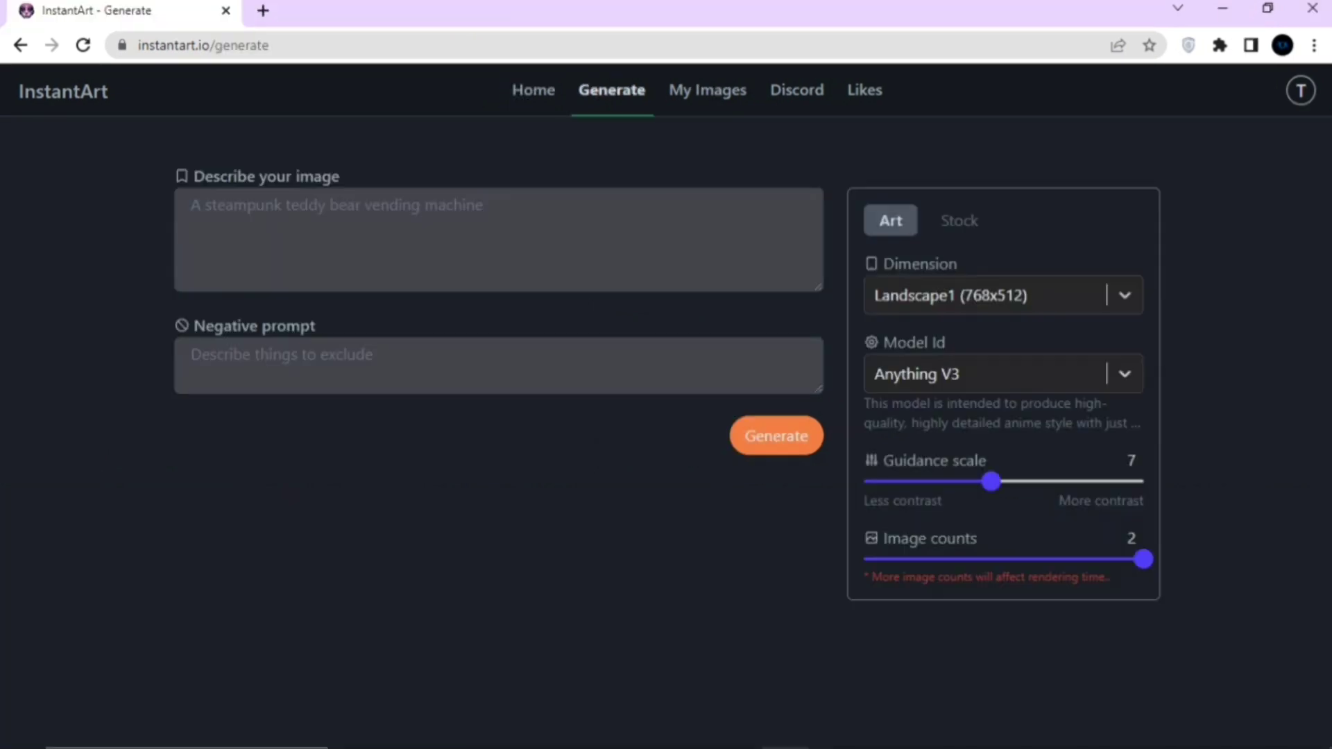
- Check the account menu options on InstantArt's image generation page
left_click(1300, 91)
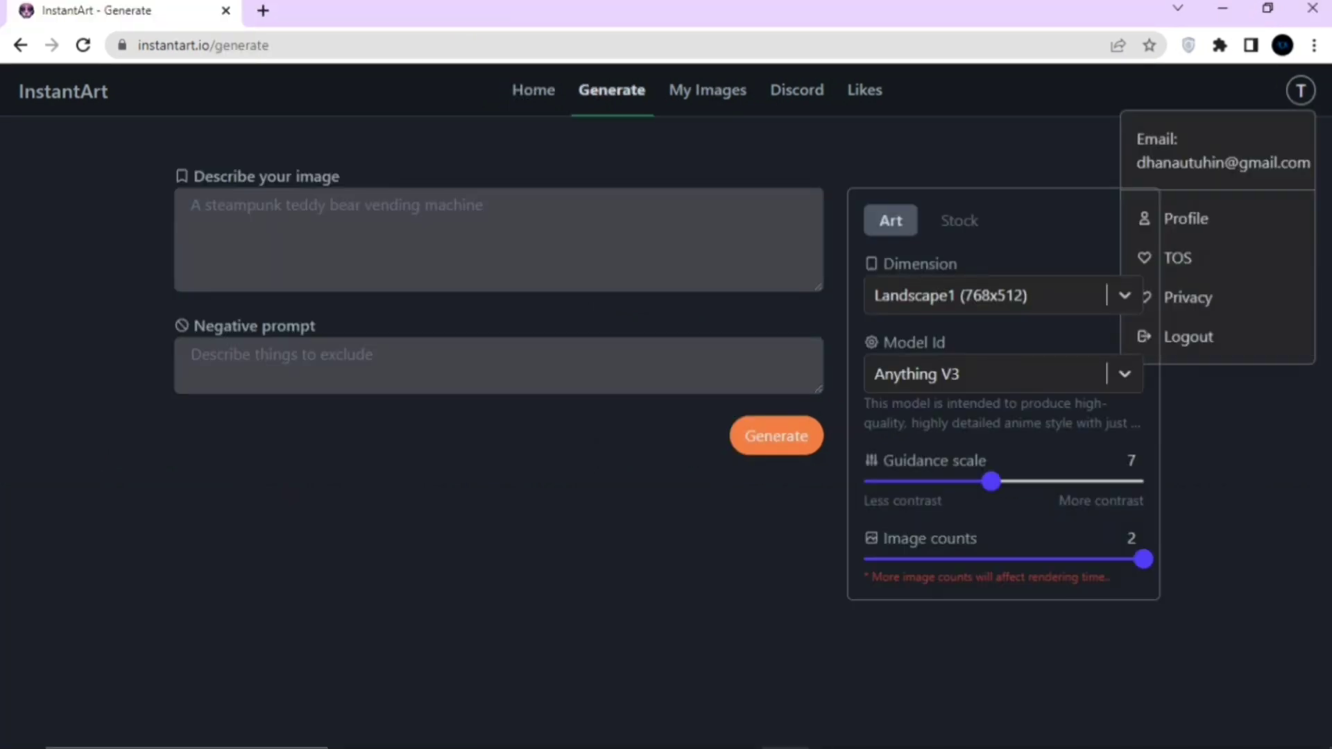
left_click(1231, 444)
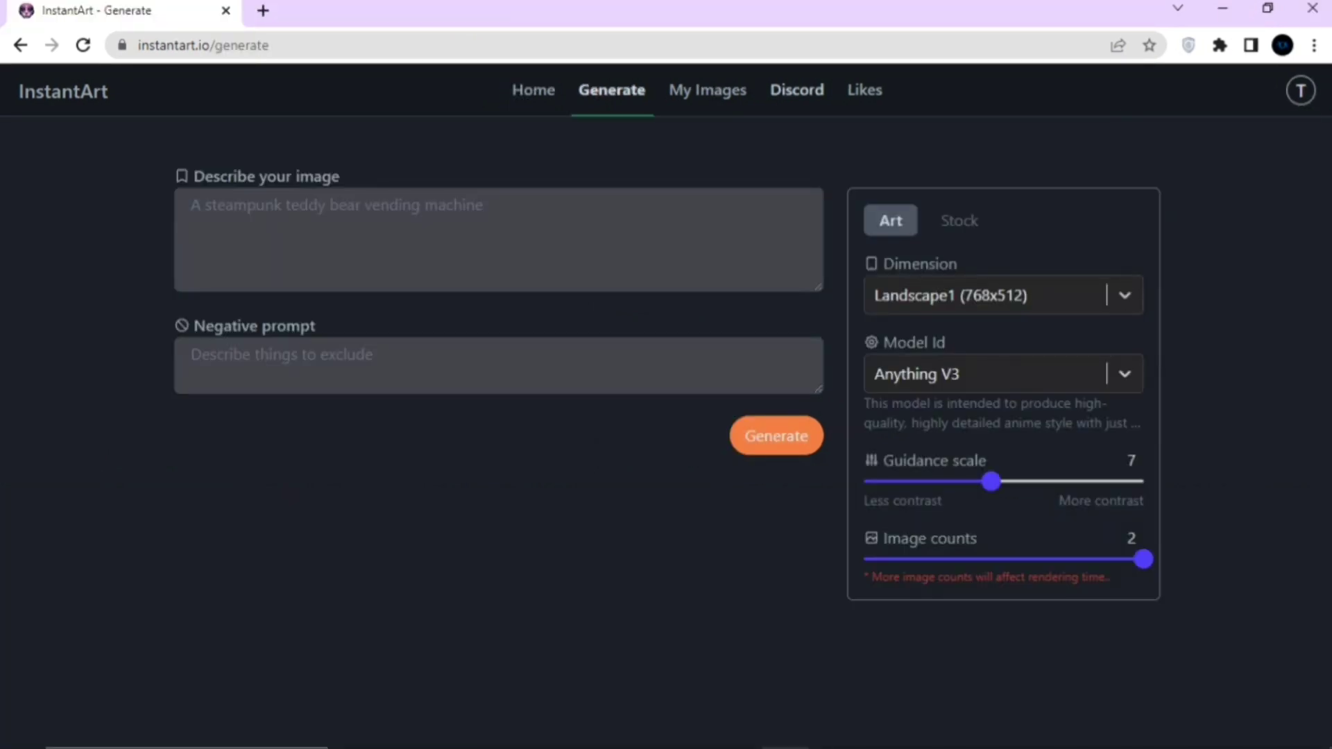
left_click(864, 90)
left_click(1300, 91)
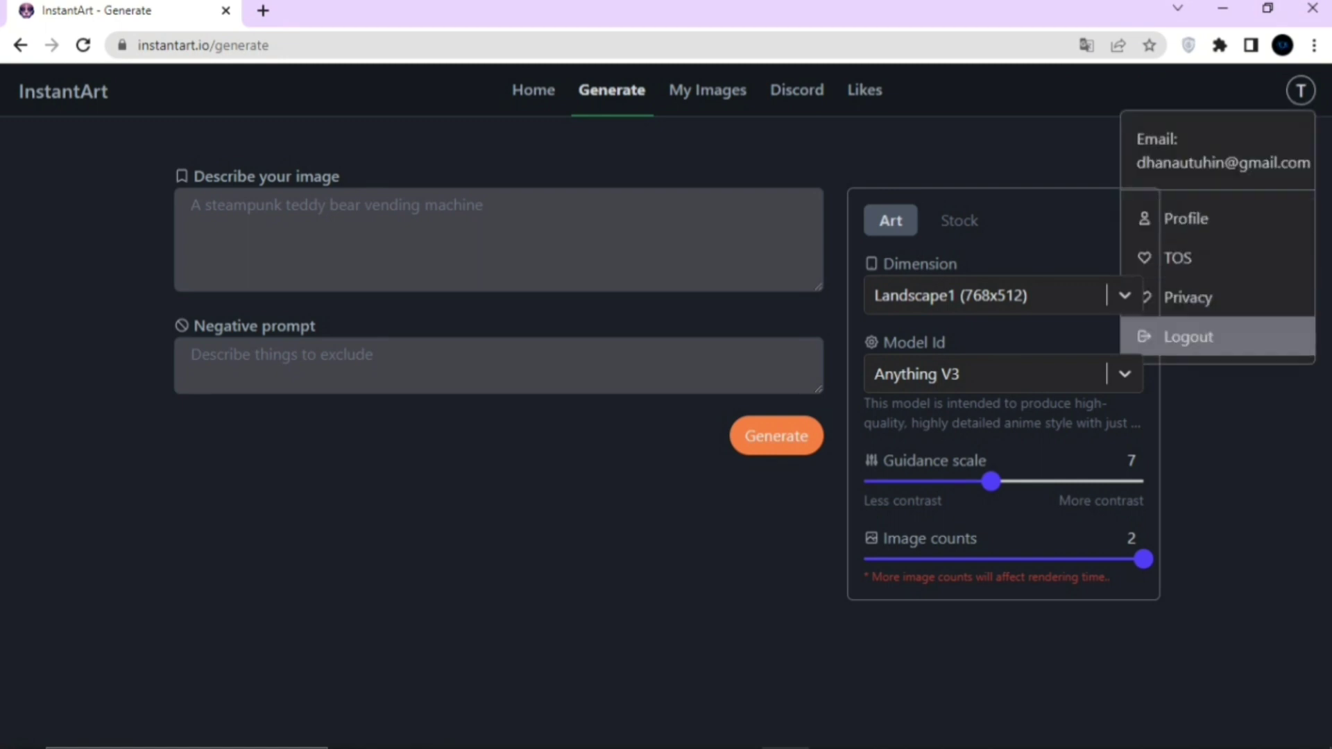
left_click(1193, 336)
- Review the available image dimensions and model choices for the Art type
left_click(1068, 296)
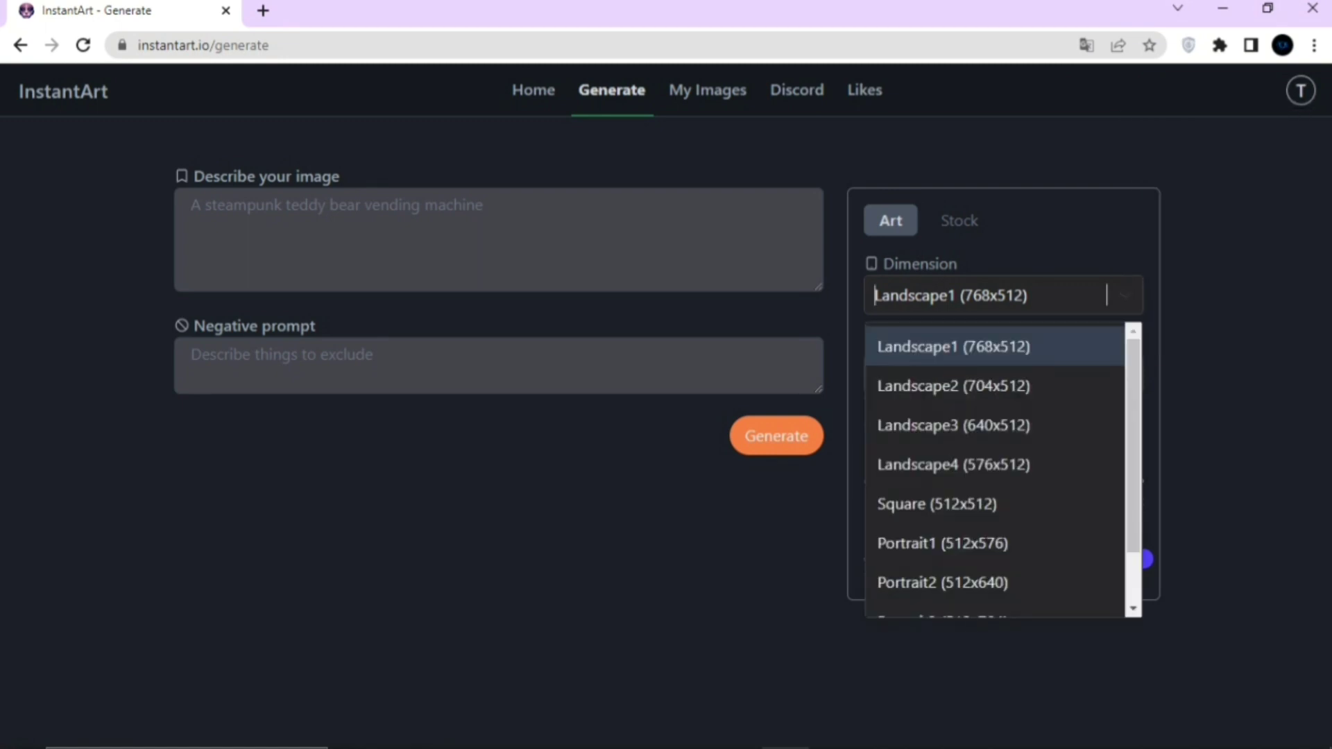
left_click(1124, 296)
left_click(1124, 374)
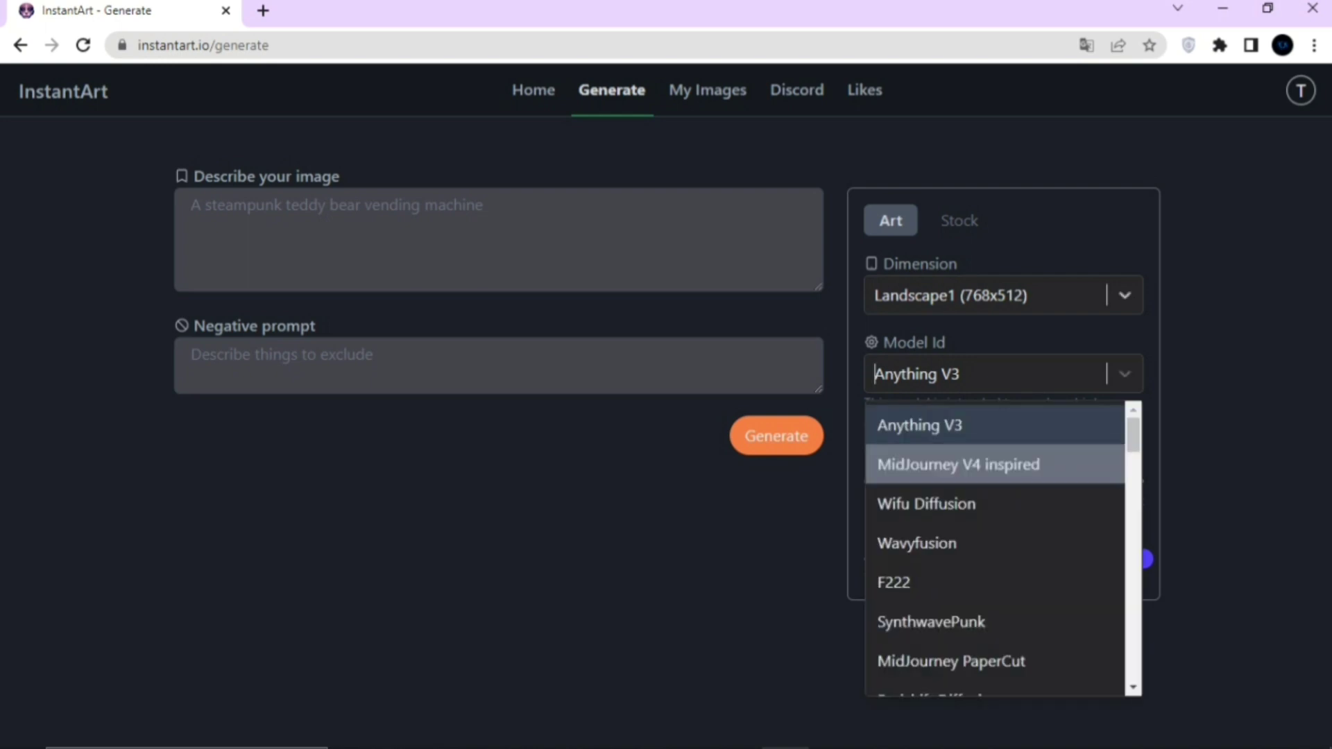
key("Down")
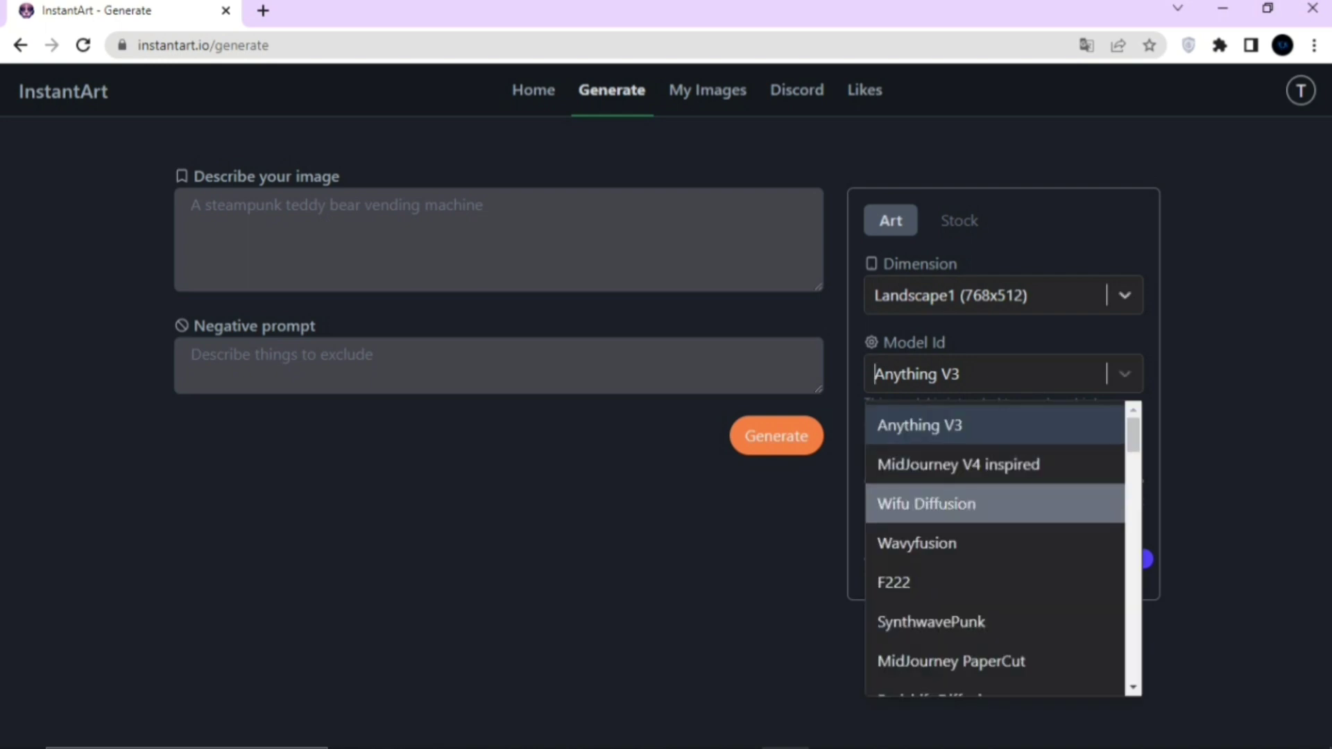
key("Down")
key("Down")
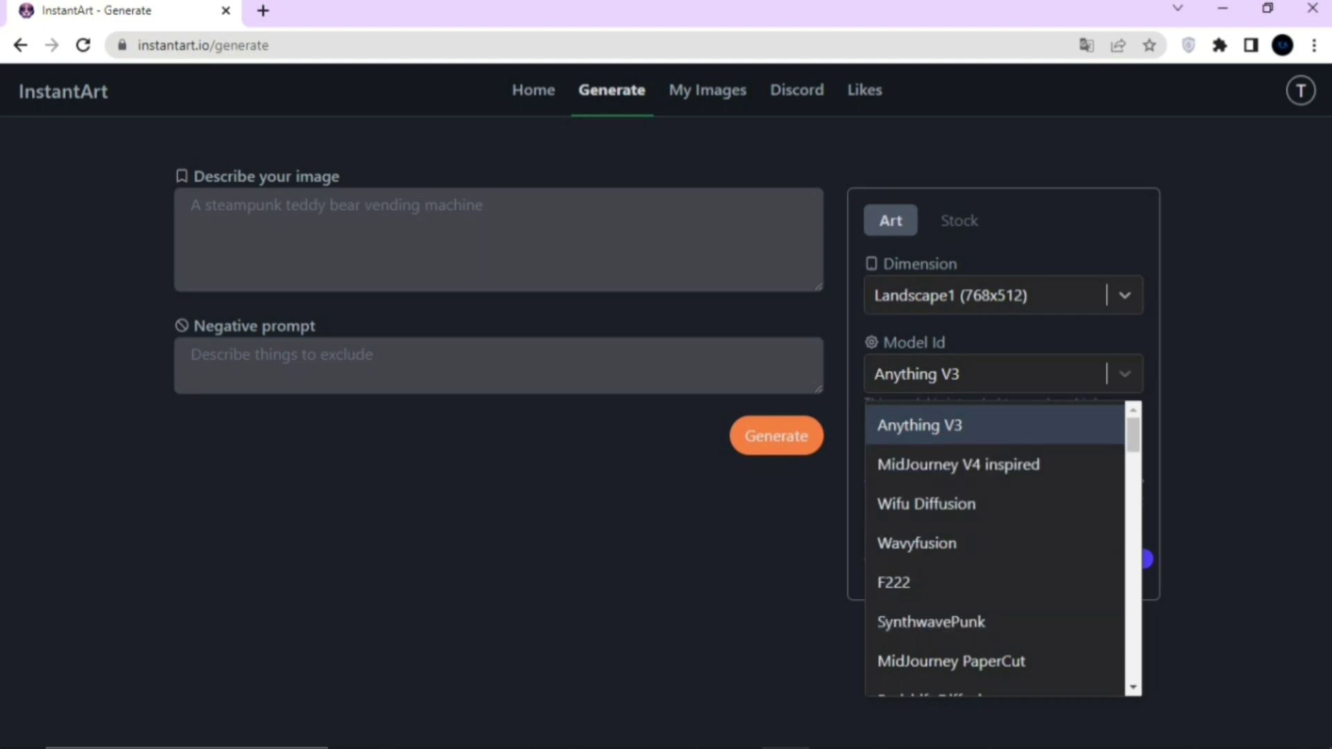
left_click(1124, 296)
scroll(994, 512, "down", 1)
scroll(994, 512, "up", 1)
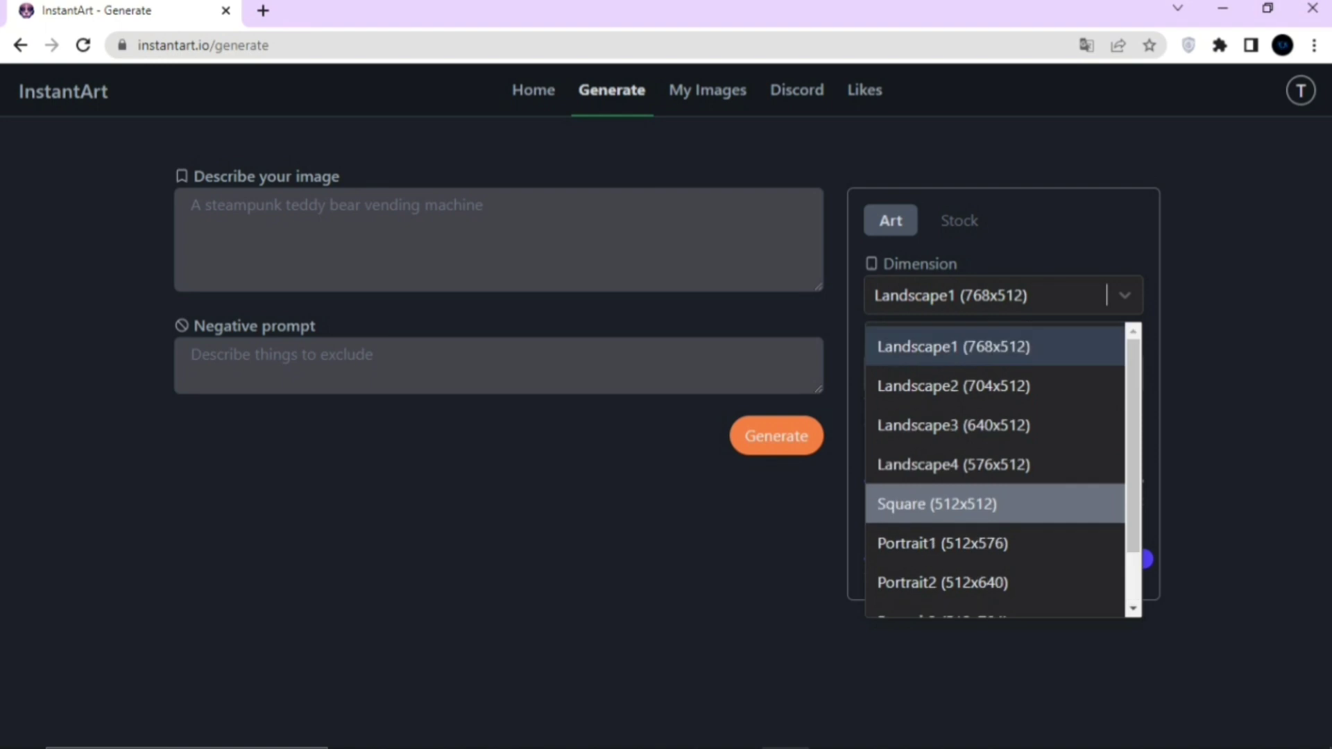
- Switch the generation type to Stock and review its available image dimensions
left_click(959, 221)
key("Down")
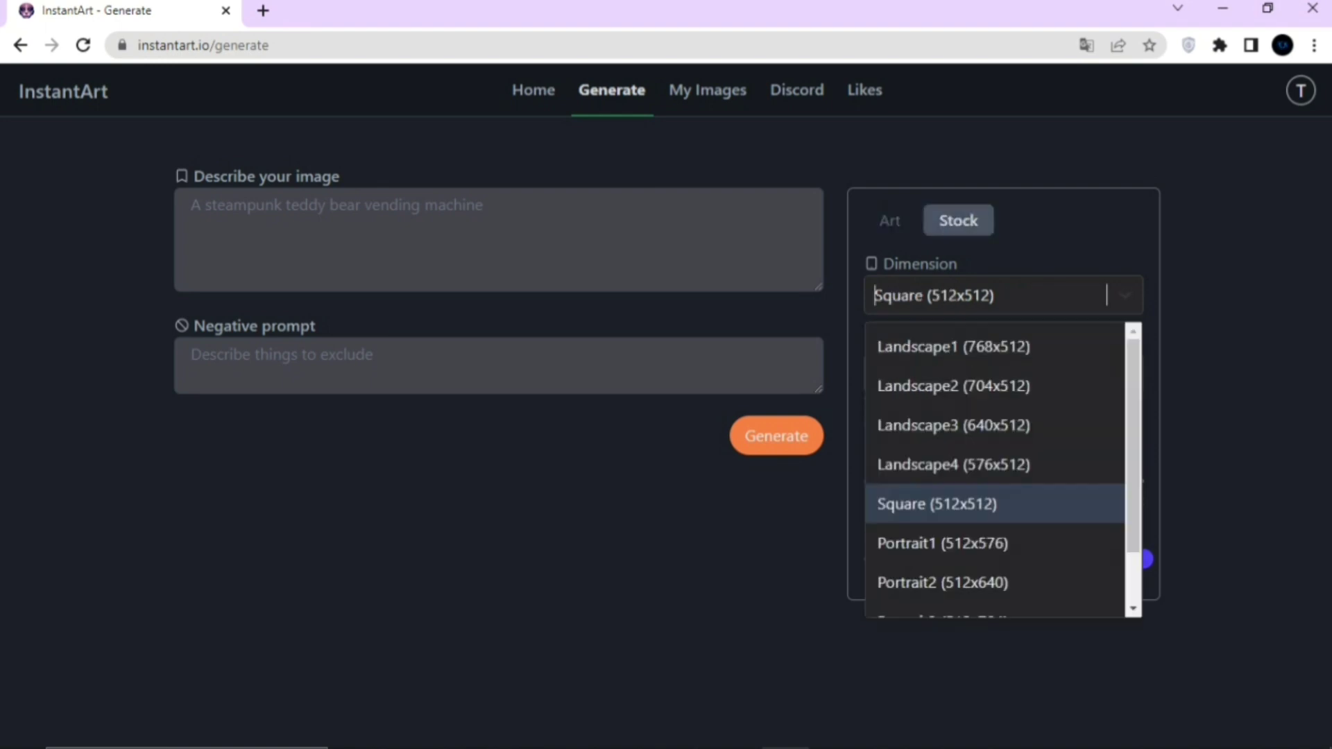
key("Up")
key("Up")
key("Up")
key("Up")
key("Escape")
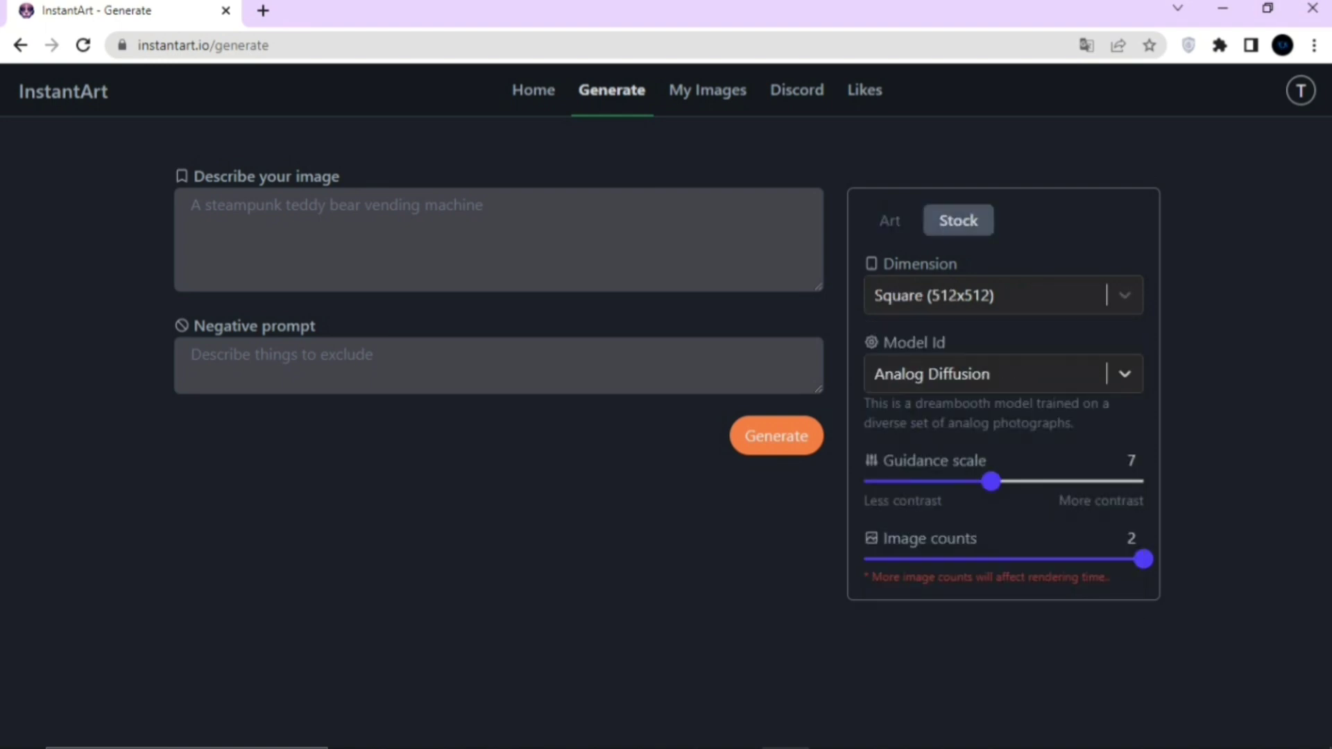
- Review the model choices for the Stock type and switch the generation type back to Art
key("Tab")
key("Down")
key("Down")
key("Up")
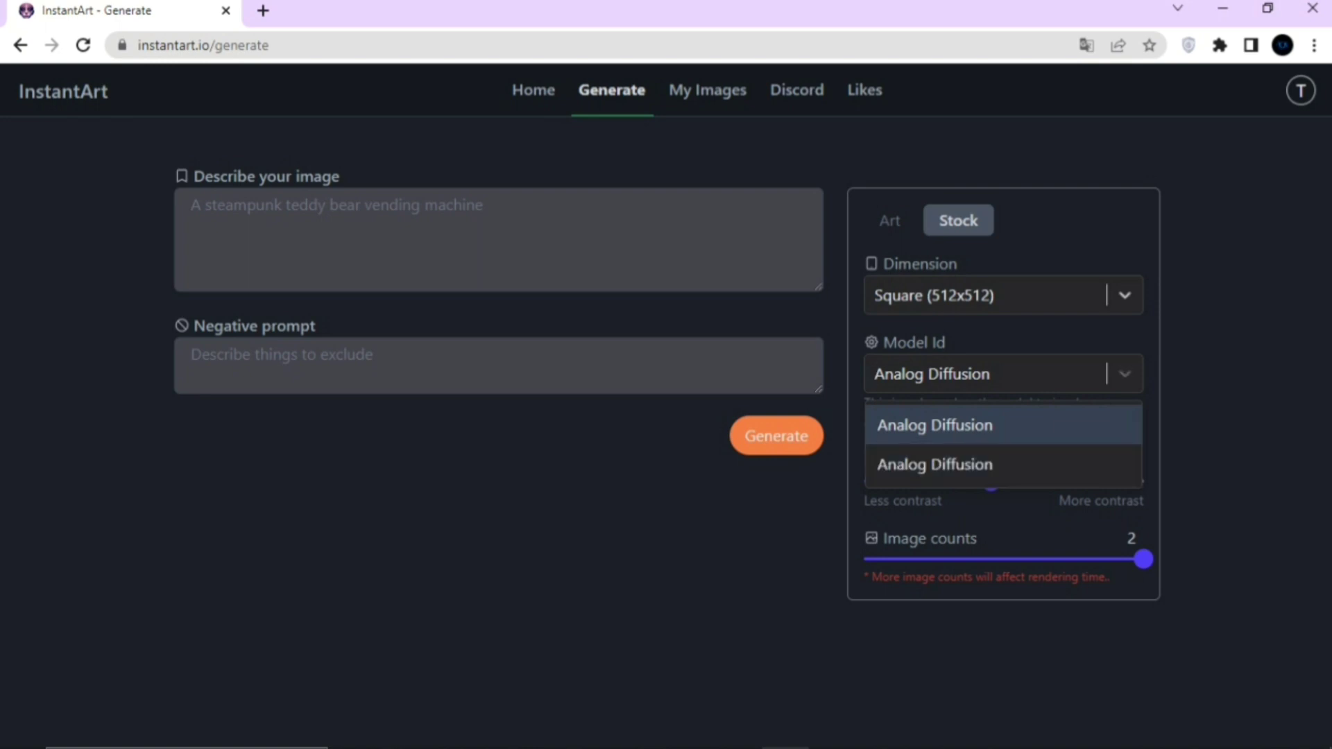
key("Return")
left_click(889, 221)
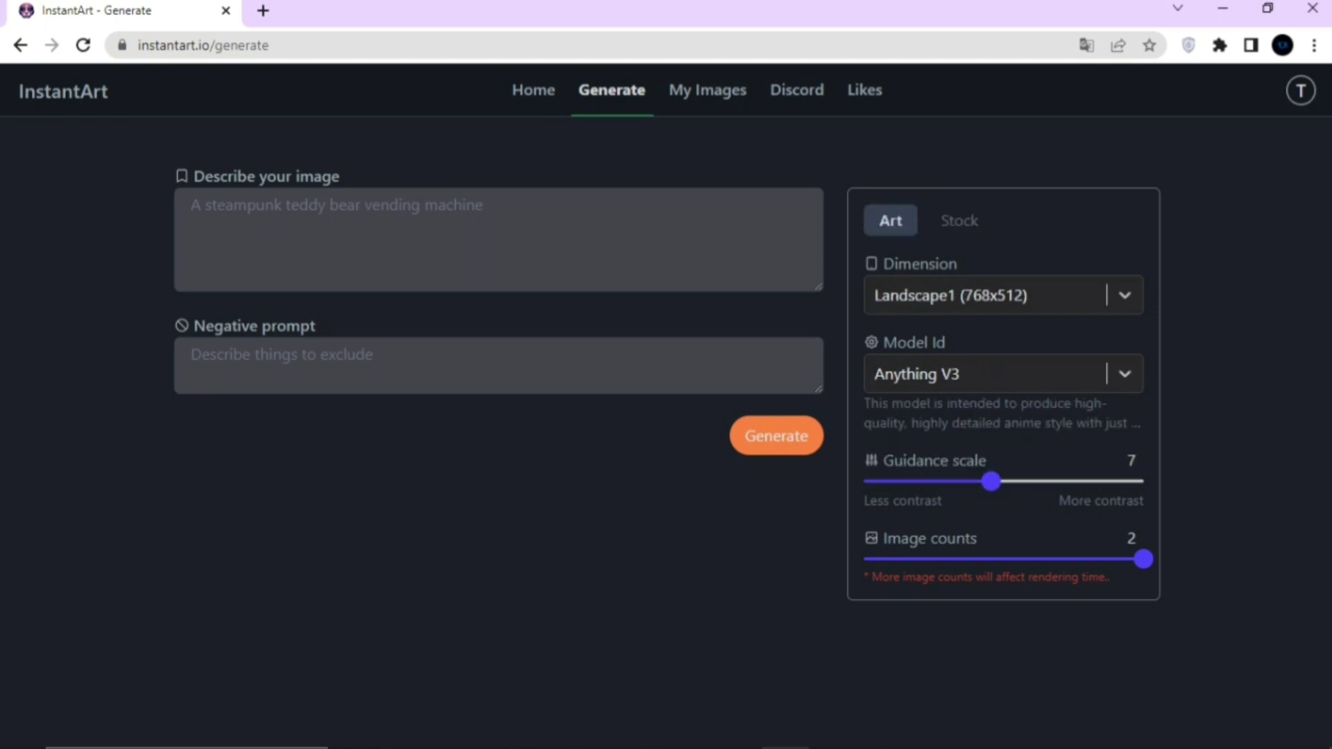
- Generate two poster-style images of an eagle with ice, snow and glowing fog, using the MidJourney V4 model and Landscape1 (768x512)
left_click(1124, 374)
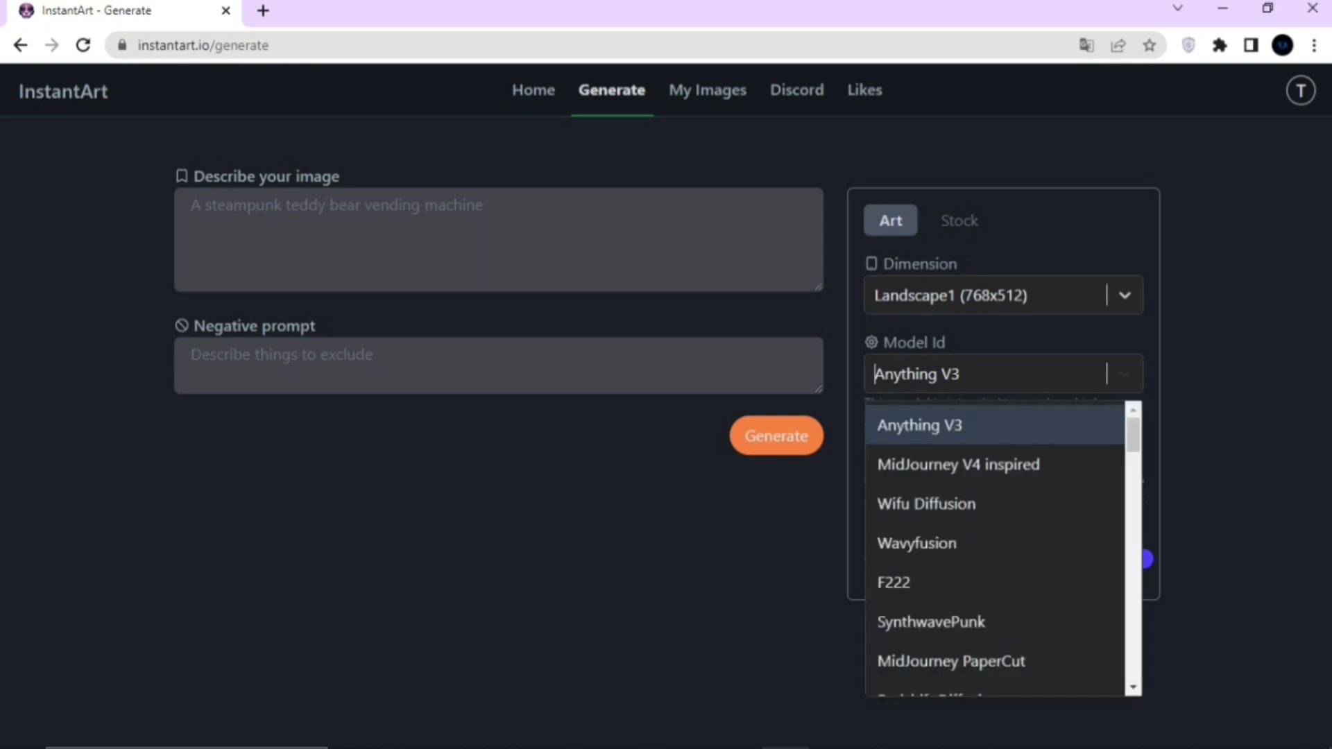
left_click_drag(1132, 435, 1133, 581)
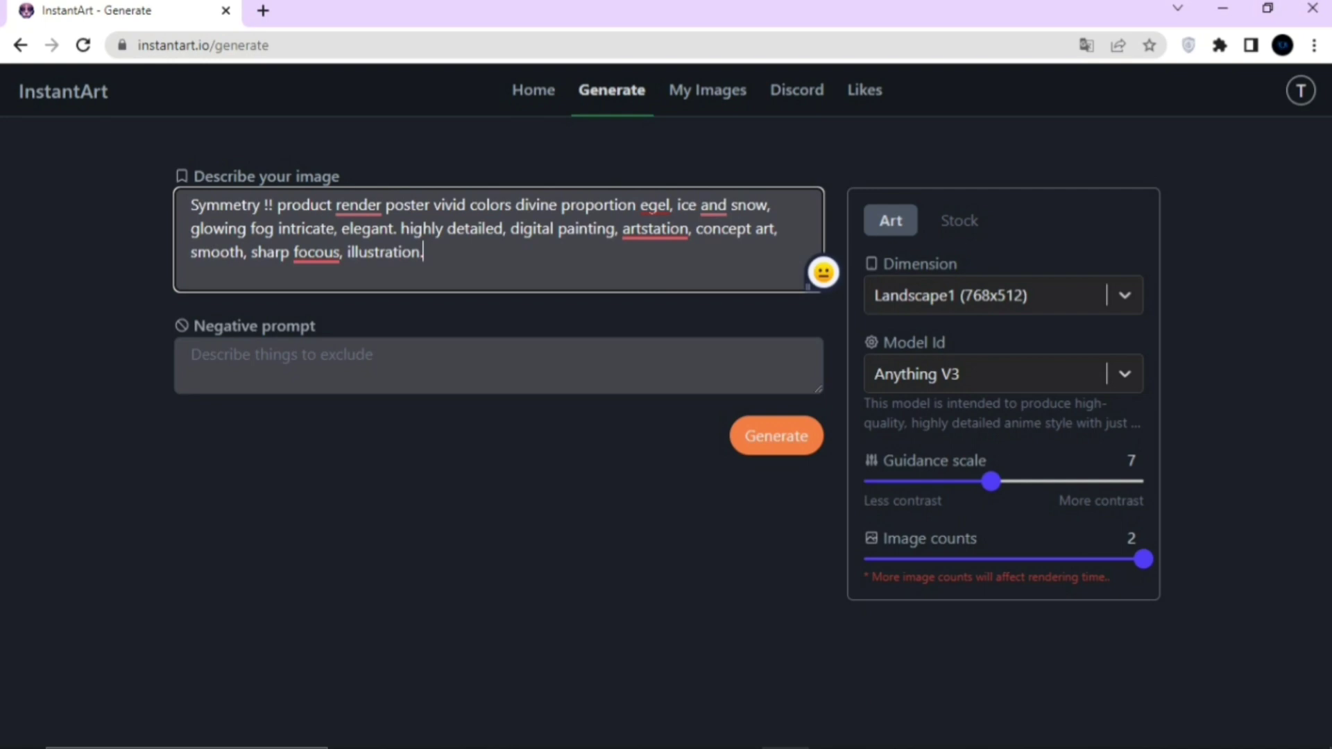
key("ctrl+plus")
key("ctrl+plus")
key("ctrl+plus")
key("ctrl+plus")
left_click_drag(42, 311, 175, 435)
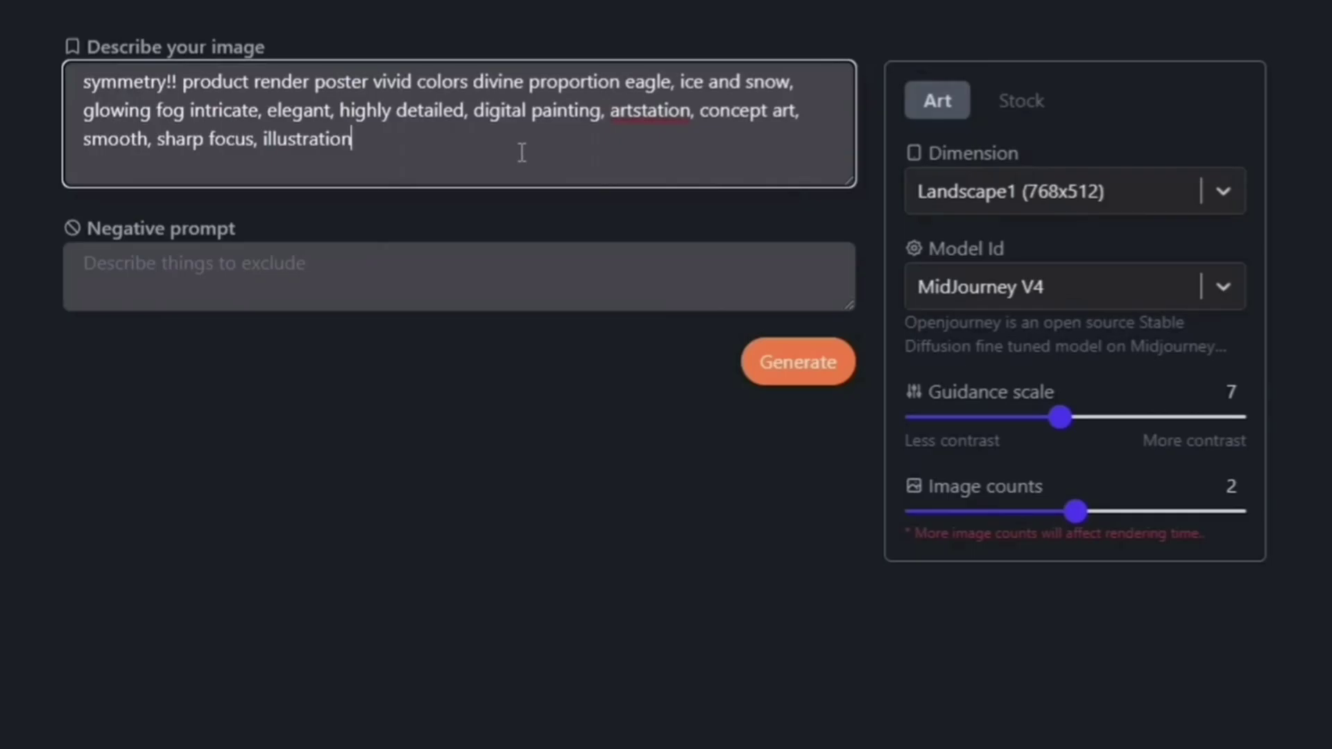
left_click(821, 377)
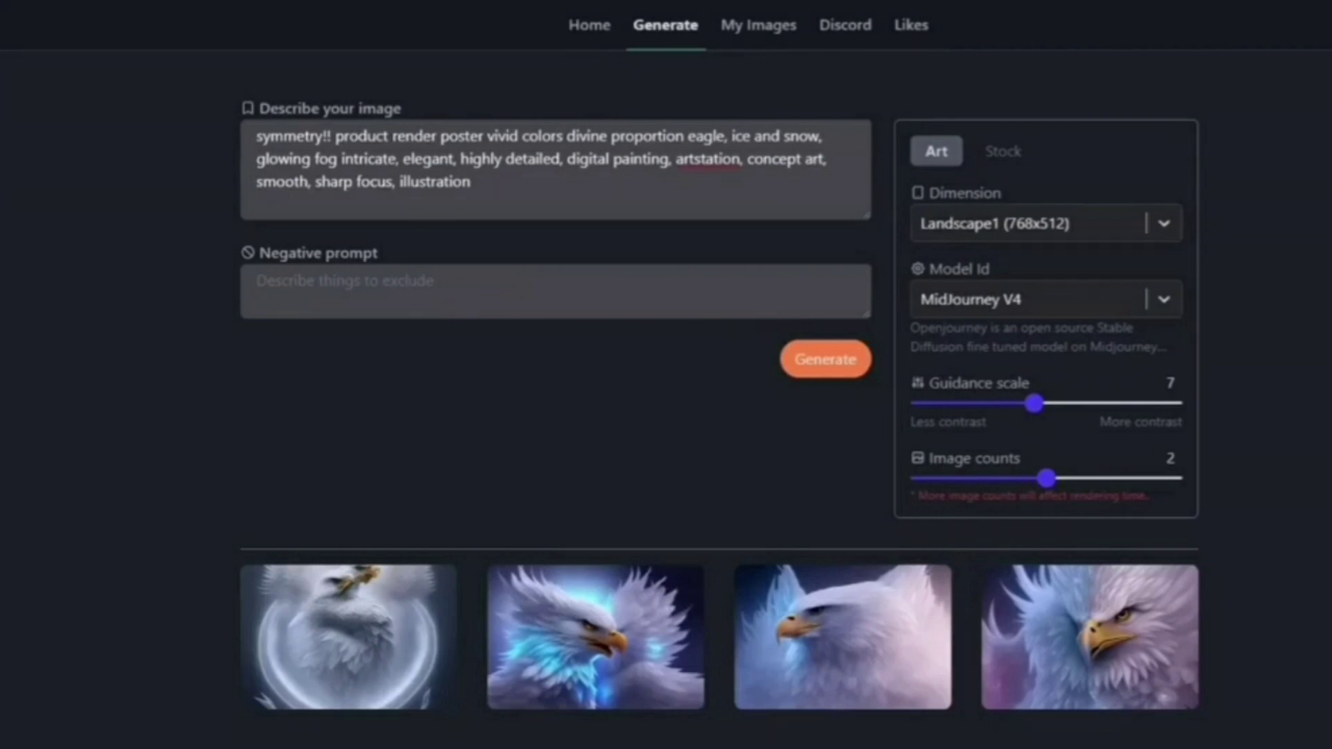
- Replace the prompt with a young queen portrait with long wine color braided hair and royal guard purple outfit, and generate it at Portrait4 (512x768)
left_click_drag(471, 182, 255, 130)
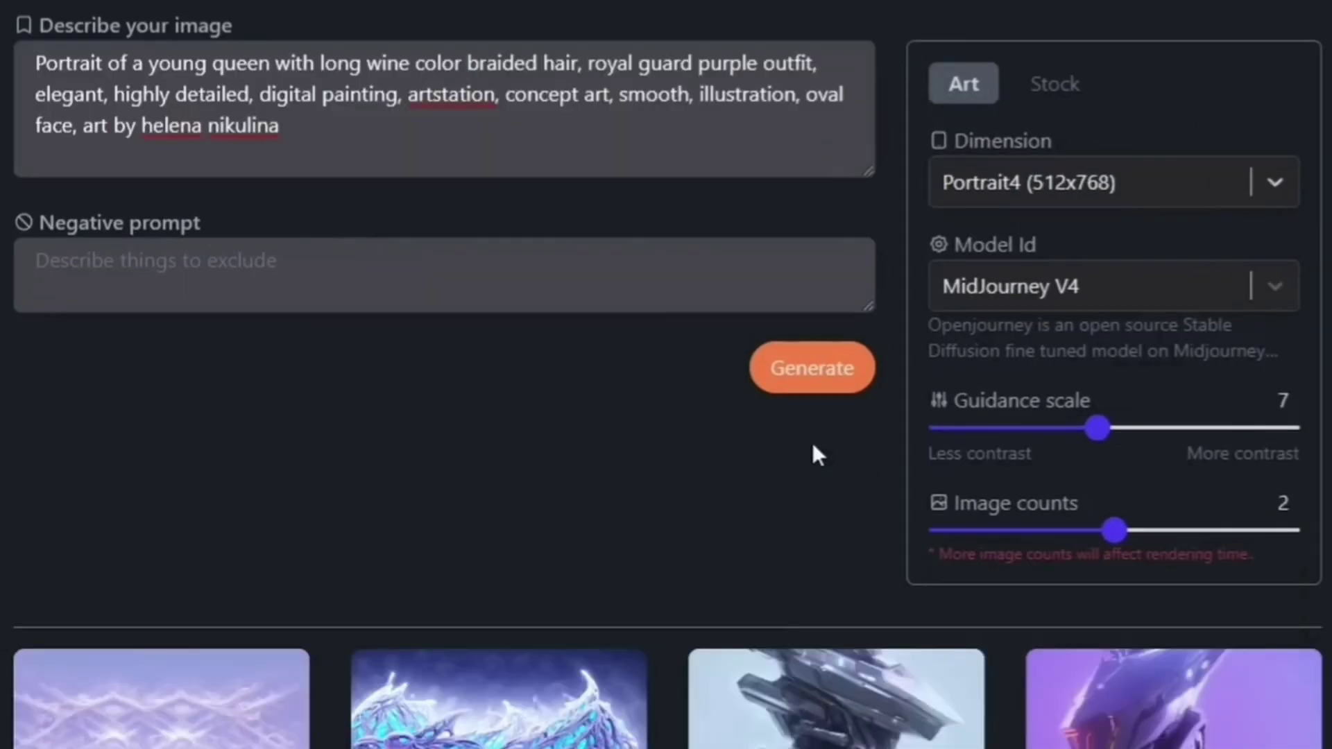
left_click(801, 385)
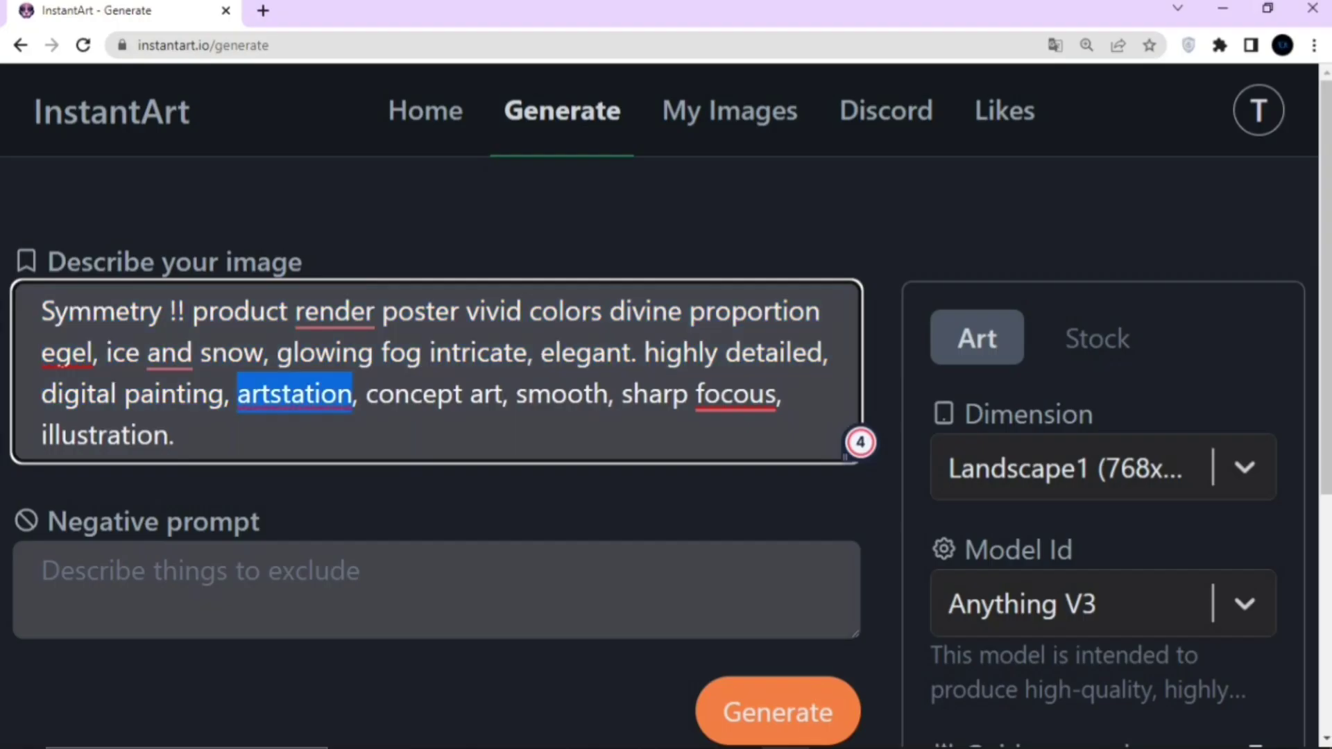
- Change "artstation" to "art statio" in the Symmetry poster prompt and generate images with the Anything V3 model at Landscape1 (768x512)
type("art station, concept art, smooth, sharp focous,")
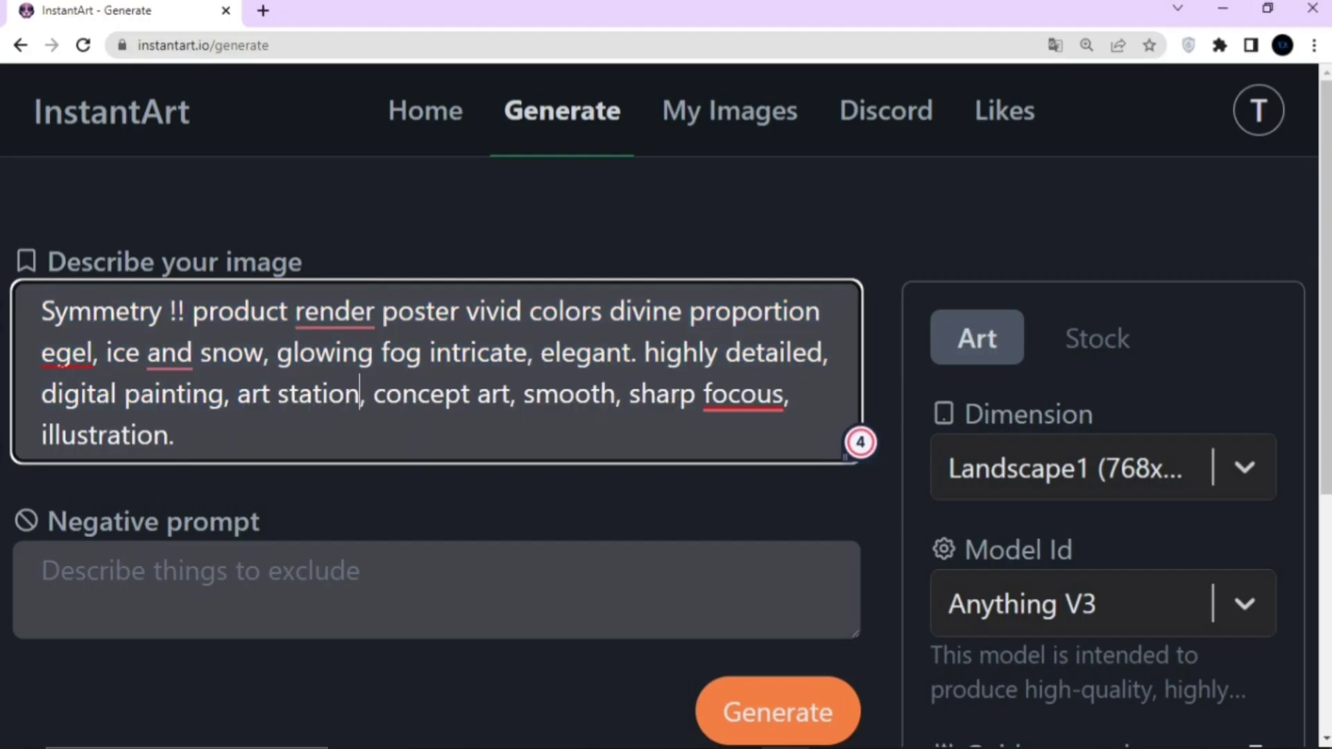
key("BackSpace")
scroll(844, 457, "up", 4)
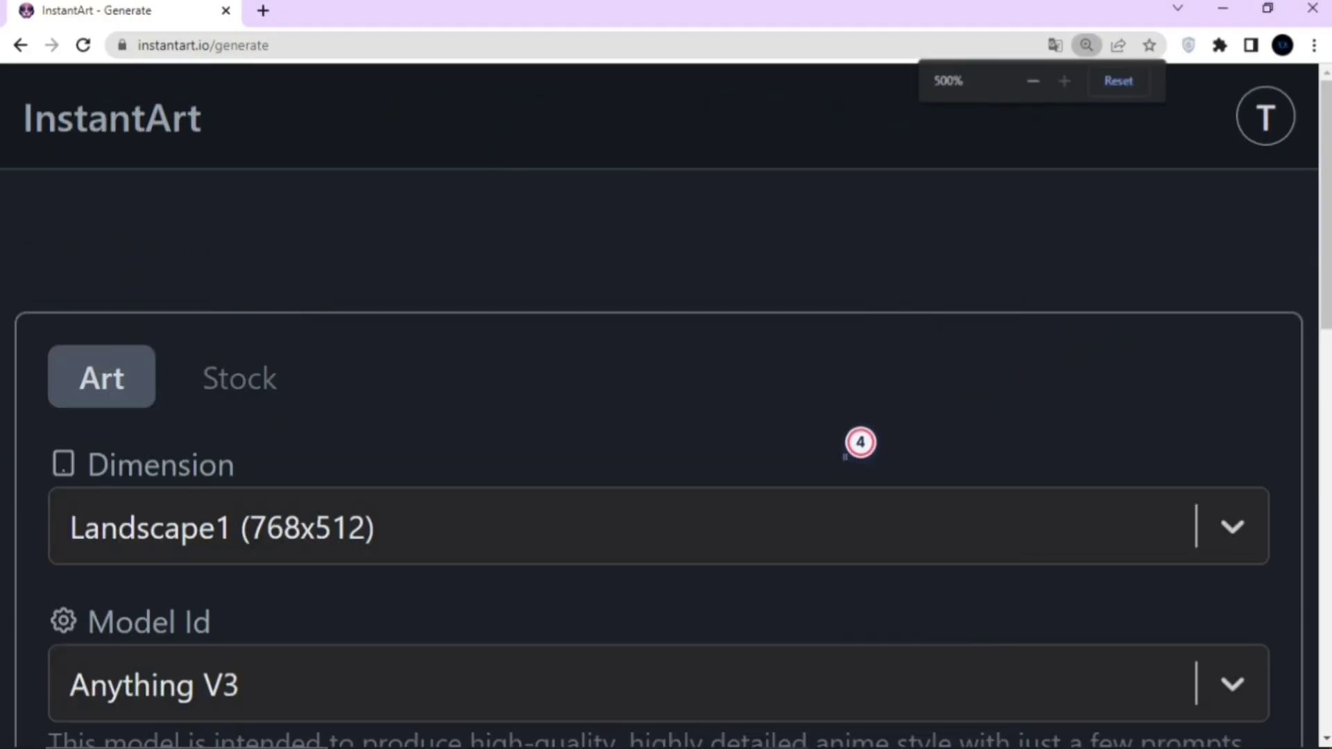
scroll(1278, 728, "down", 8)
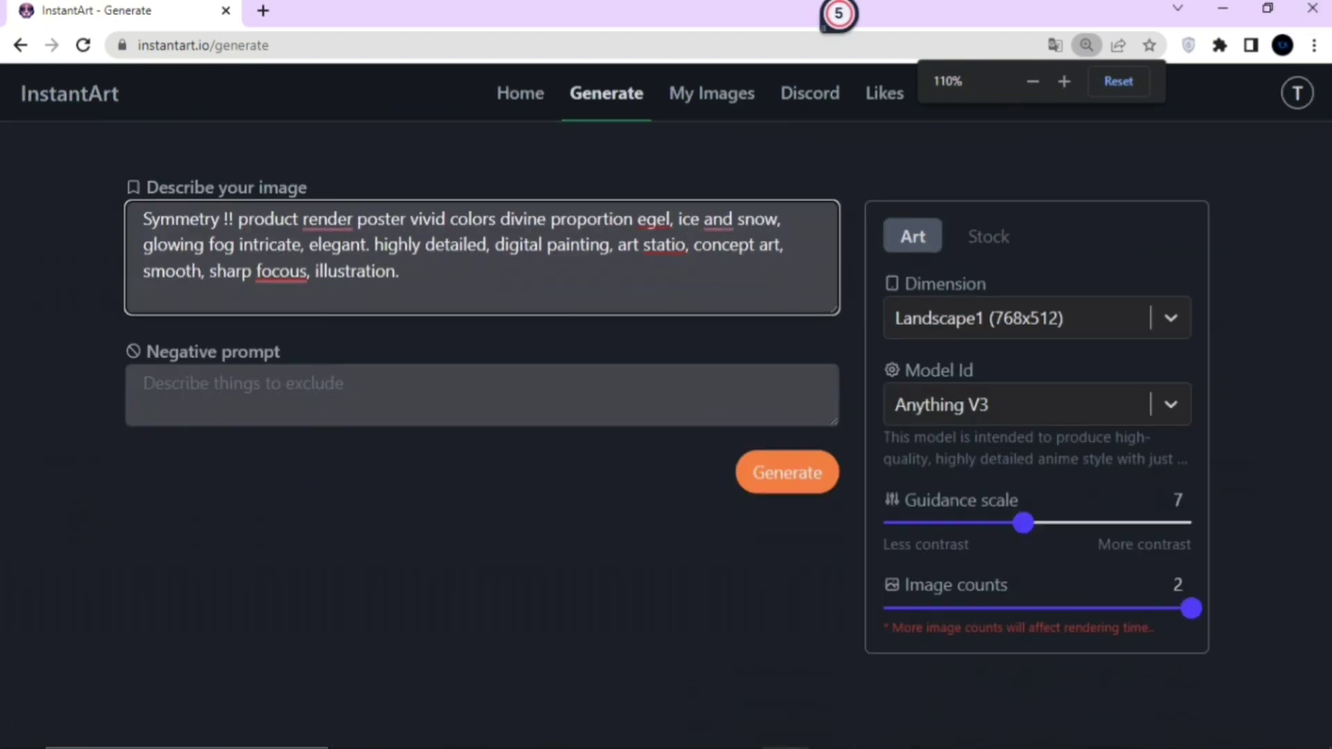
scroll(837, 14, "down", 3)
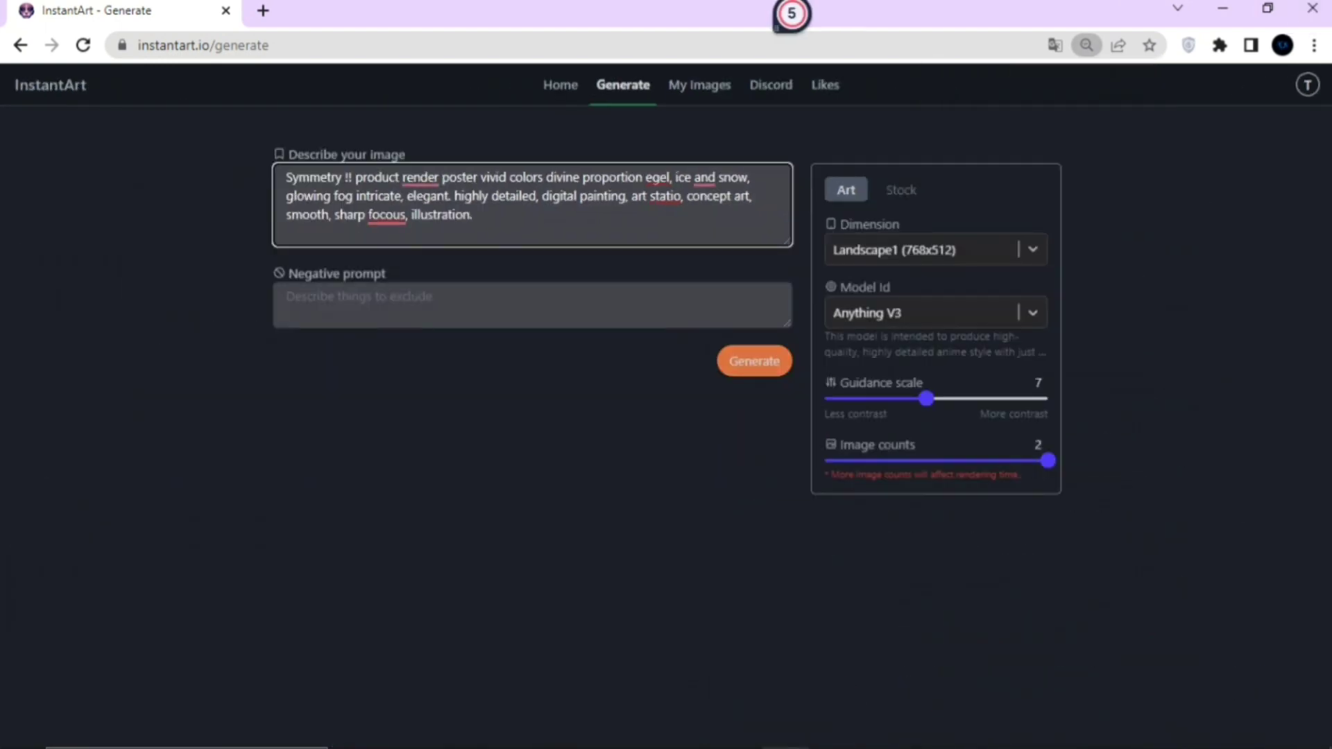
left_click(754, 361)
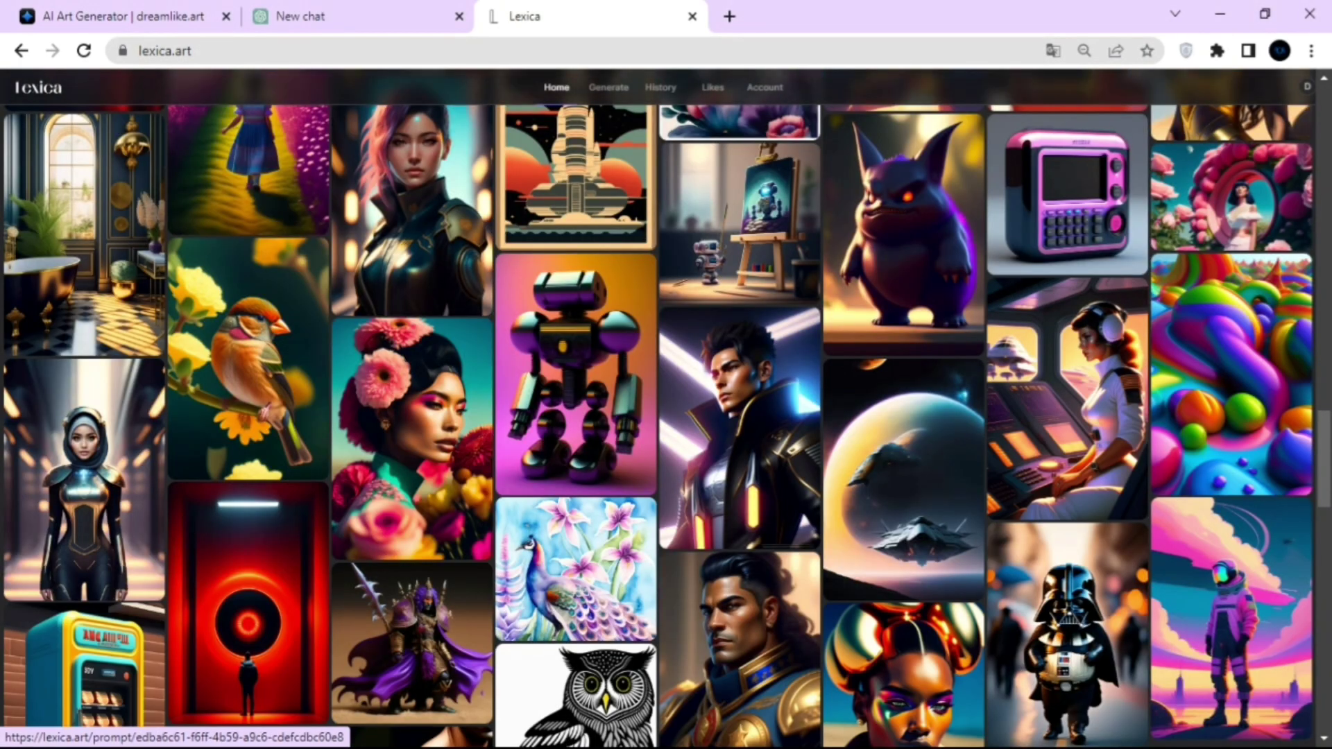
- Browse further through the sample images in Lexica's home gallery
scroll(902, 520, "down", 5)
scroll(902, 520, "down", 1)
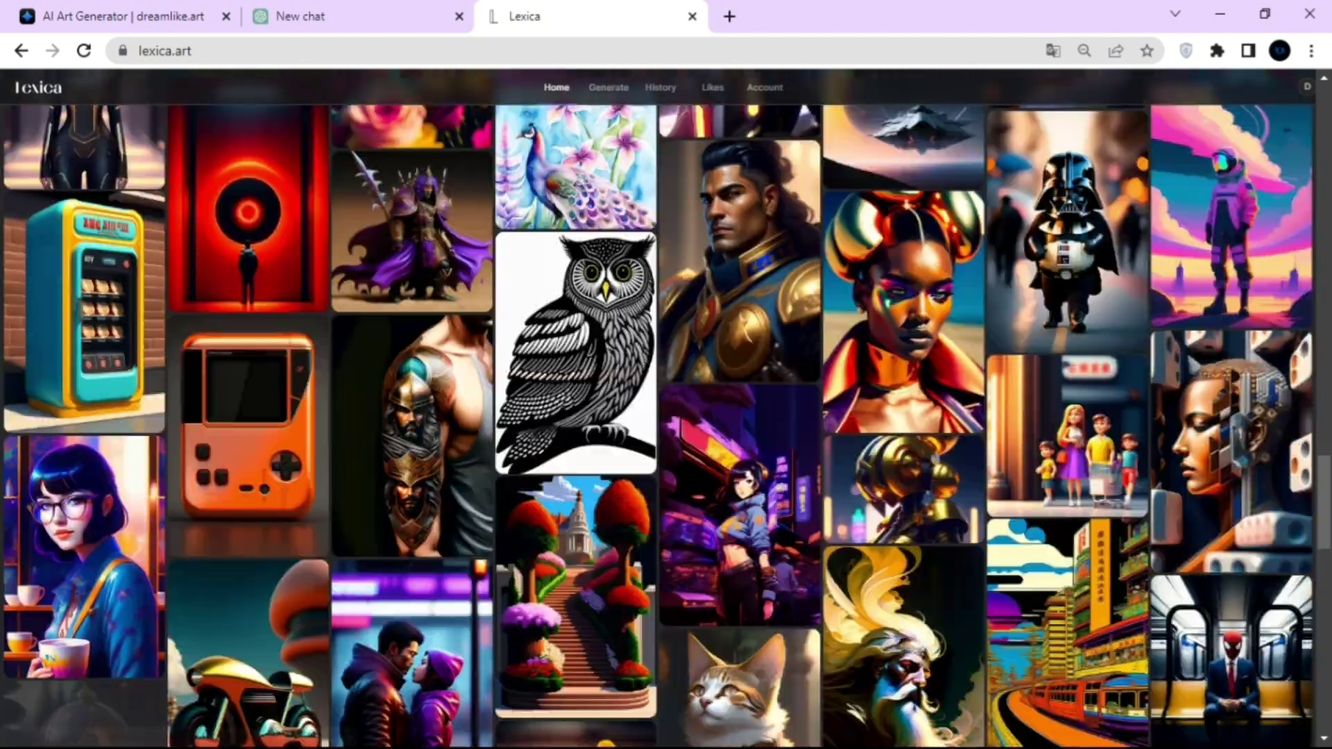
scroll(666, 416, "down", 4)
scroll(666, 416, "down", 8)
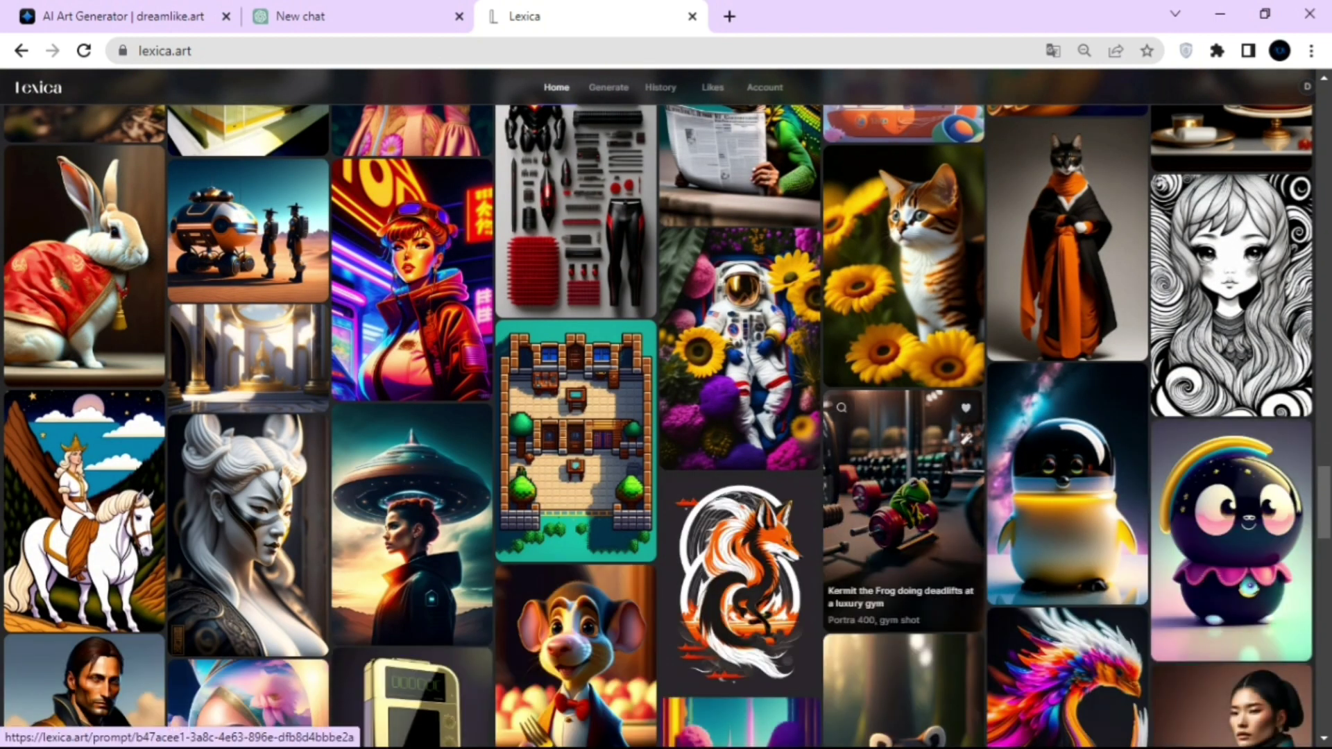
scroll(902, 555, "down", 8)
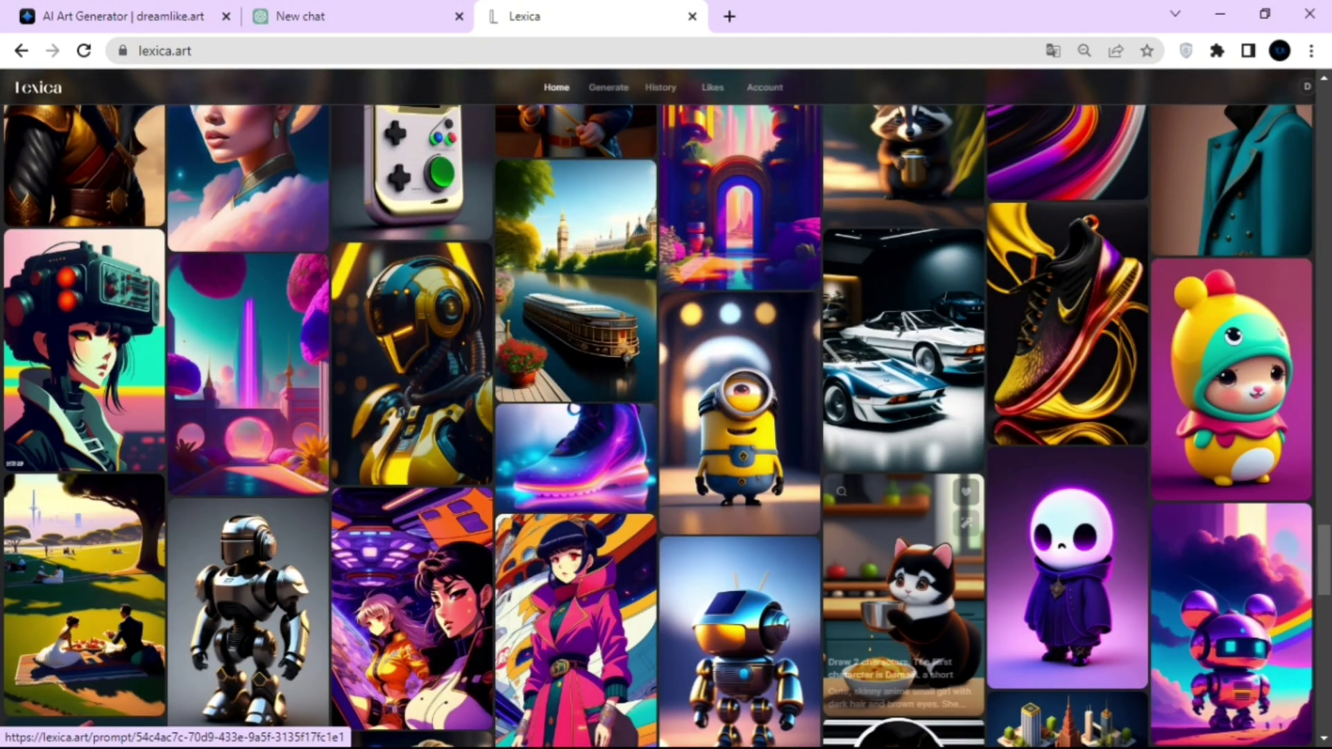